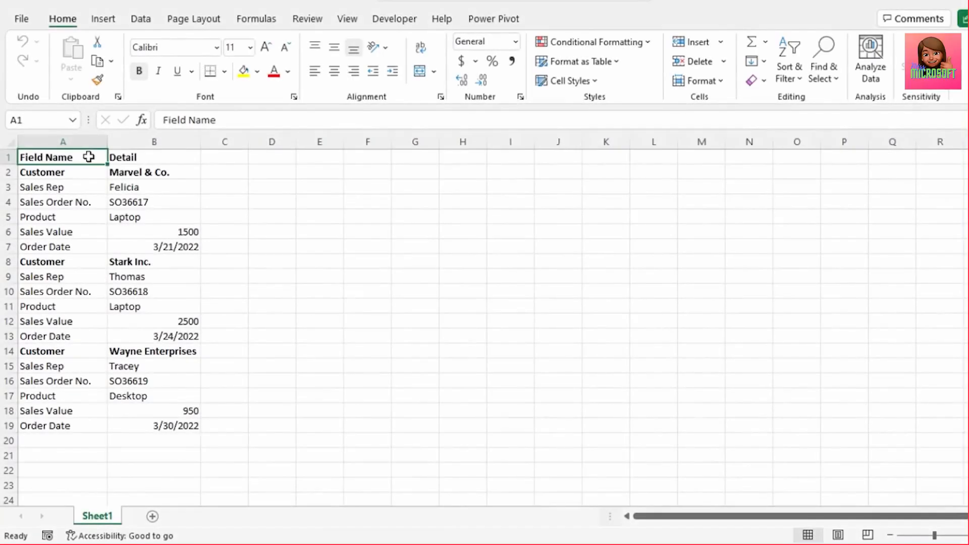
pyautogui.moveTo(89, 157); pyautogui.dragTo(99, 251)
pyautogui.moveTo(162, 158); pyautogui.dragTo(191, 250)
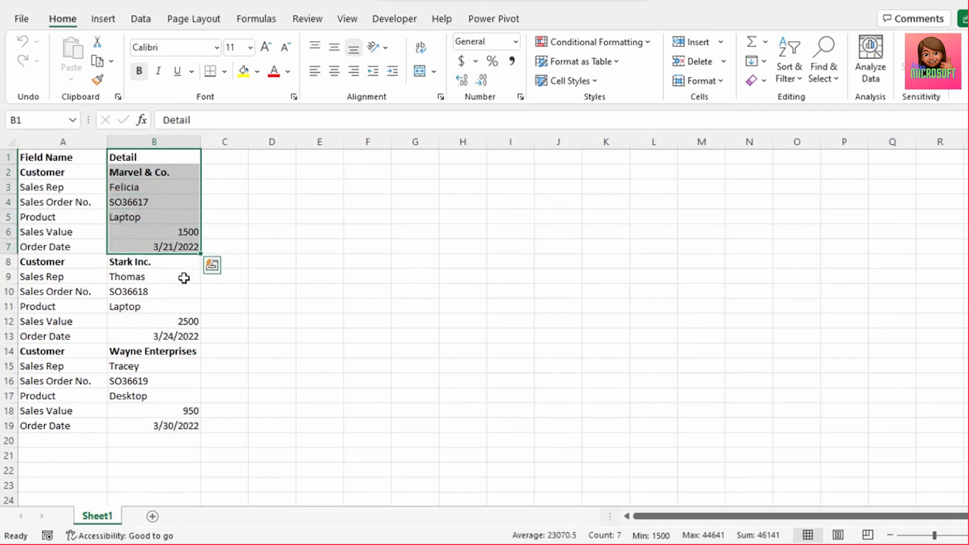
pyautogui.moveTo(75, 261); pyautogui.dragTo(152, 339)
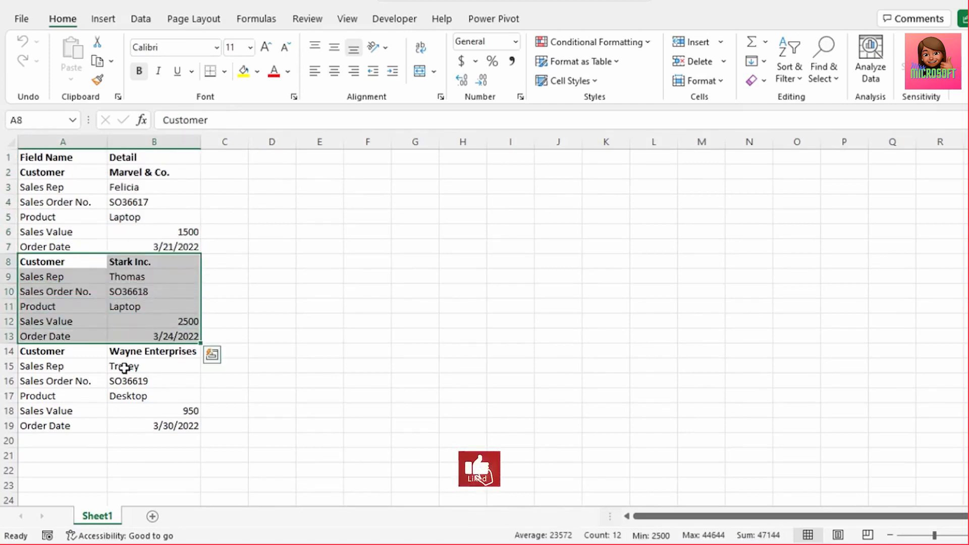
pyautogui.moveTo(73, 352); pyautogui.dragTo(157, 434)
# Convert the customer data range A1:B19 into a table with headers.
pyautogui.click(60, 202)
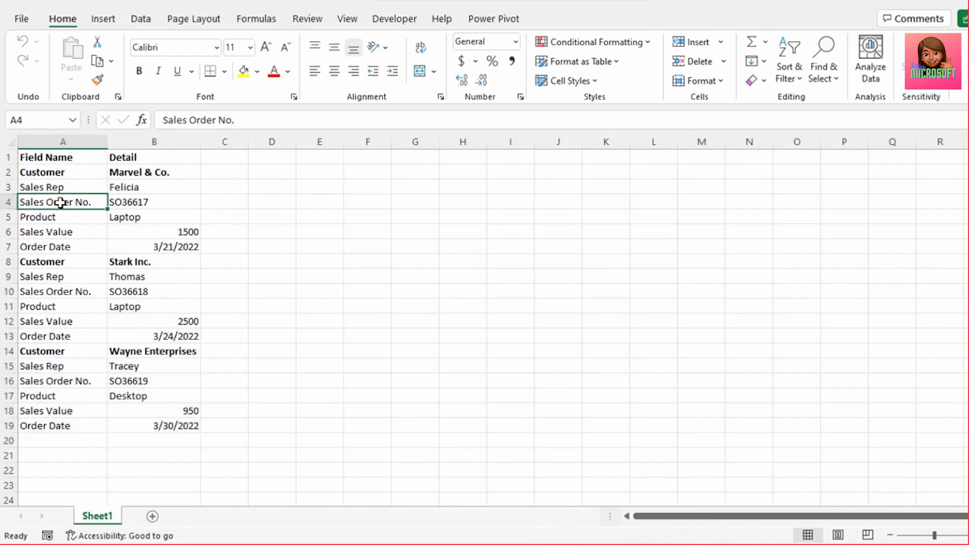
pyautogui.hotkey('ctrl', 't')
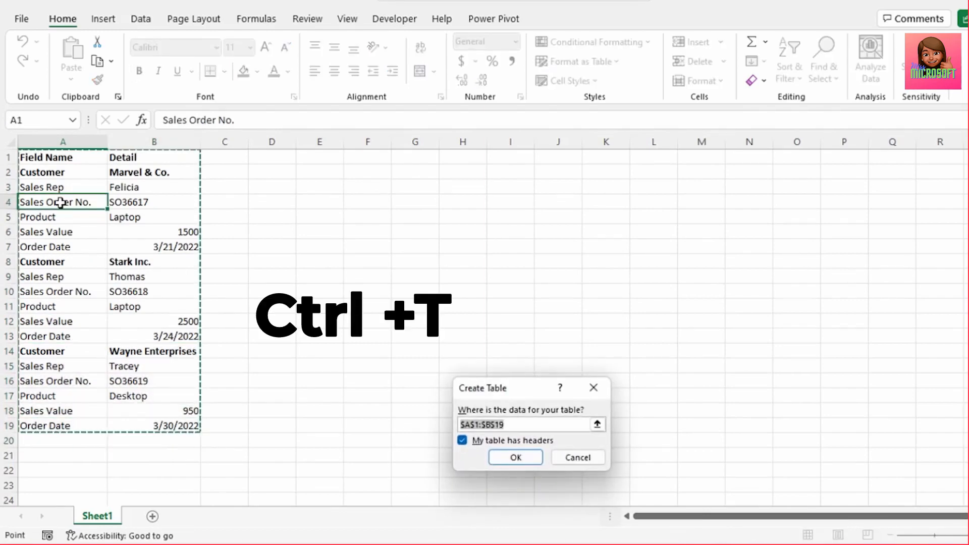
pyautogui.click(514, 457)
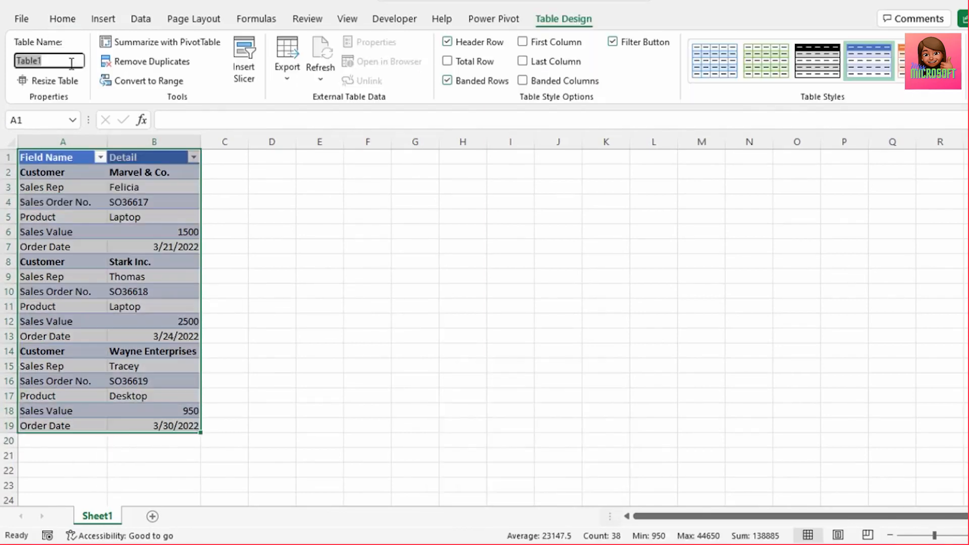
# Name the new table CustomerSalesData.
pyautogui.click(72, 61)
pyautogui.press('capslock')
pyautogui.write('C')
pyautogui.press('capslock')
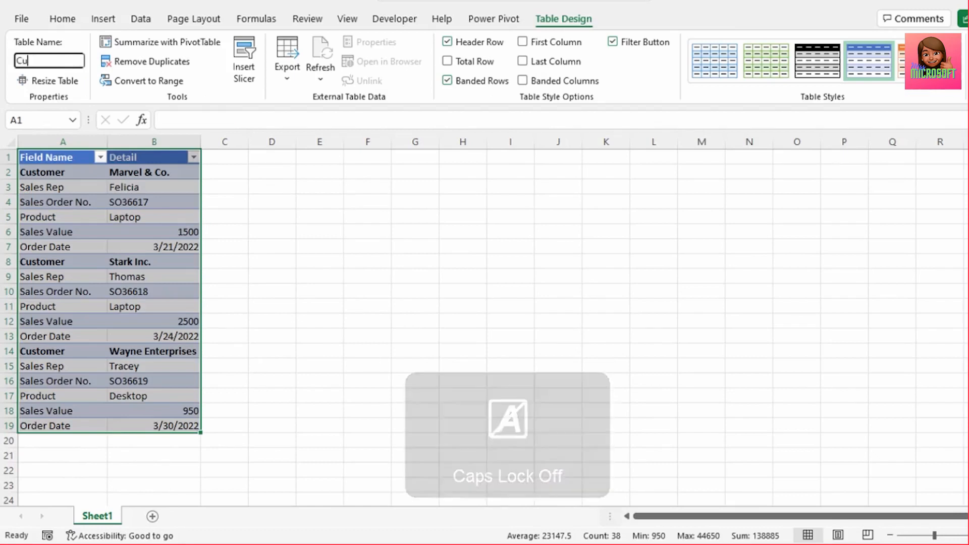
pyautogui.write('ustomer')
pyautogui.press('capslock')
pyautogui.write('S')
pyautogui.press('capslock')
pyautogui.write('ales')
pyautogui.press('capslock')
pyautogui.write('D')
pyautogui.press('capslock')
pyautogui.write('ata')
pyautogui.click(103, 217)
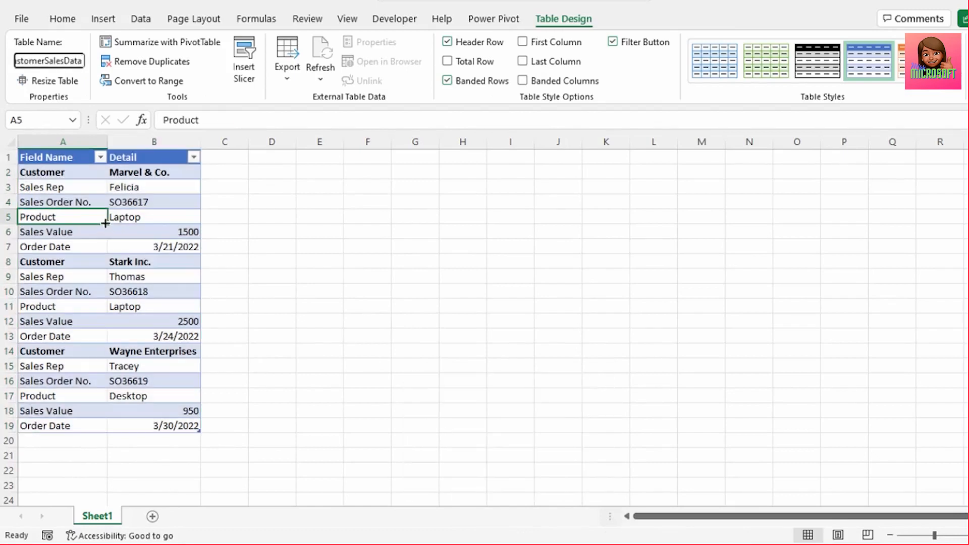
# Load the CustomerSalesData table into Power Query Editor and delete the automatic Changed Type step.
pyautogui.click(120, 215)
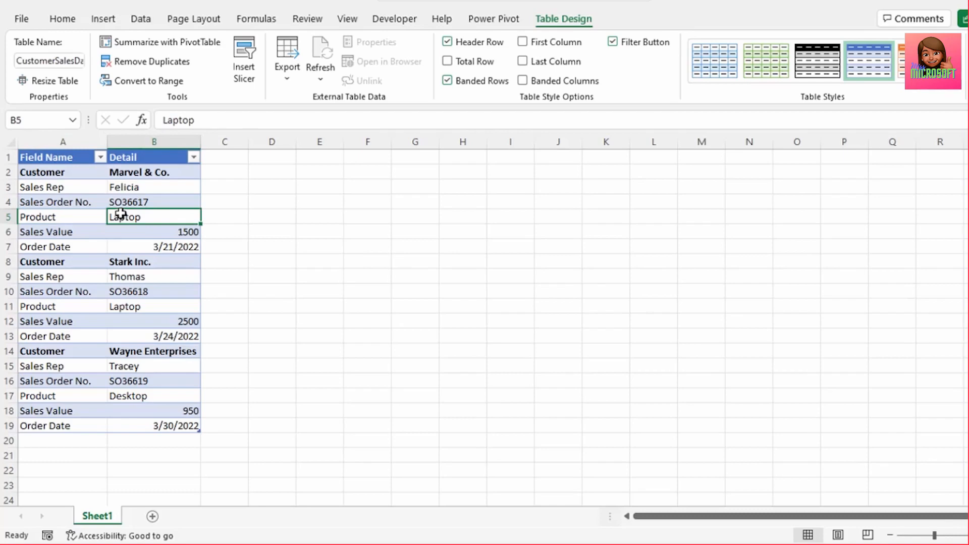
pyautogui.click(140, 20)
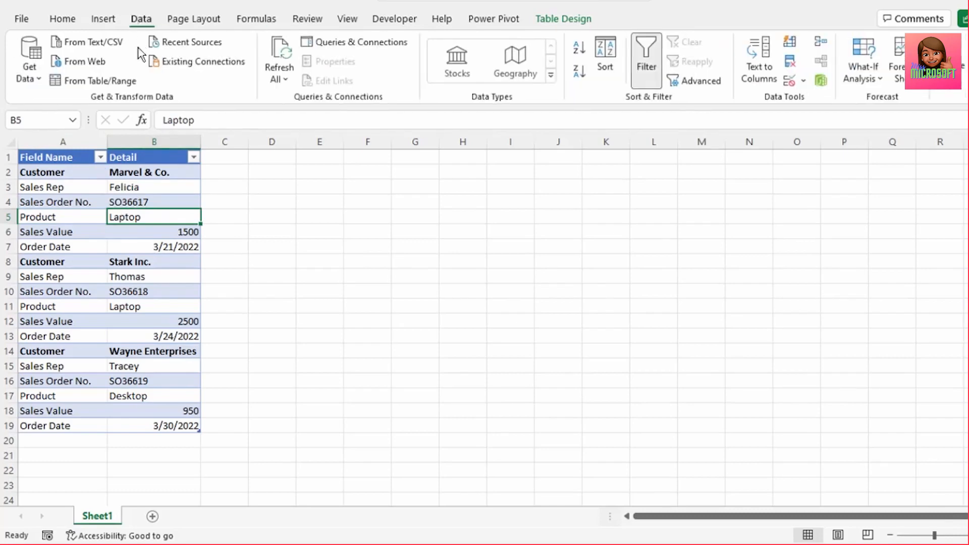
pyautogui.click(113, 86)
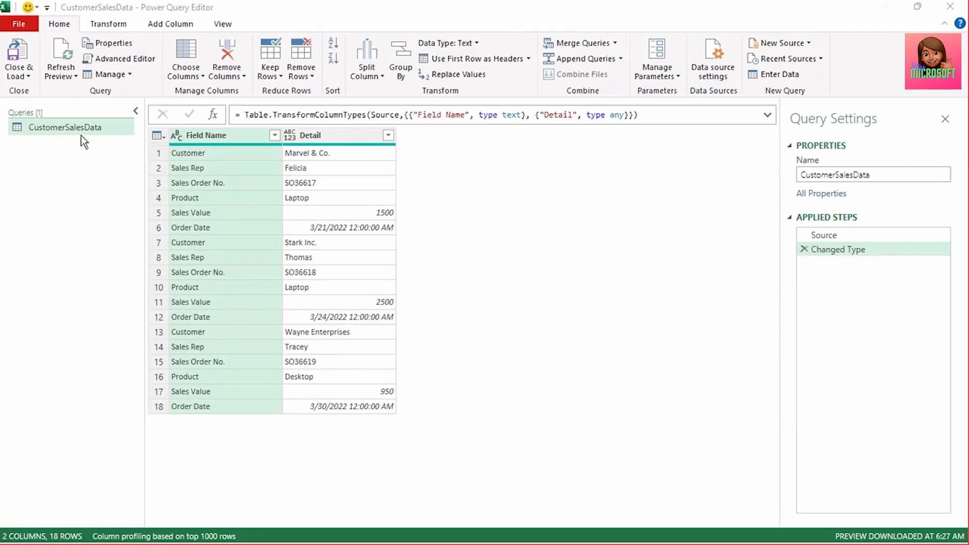
pyautogui.click(803, 249)
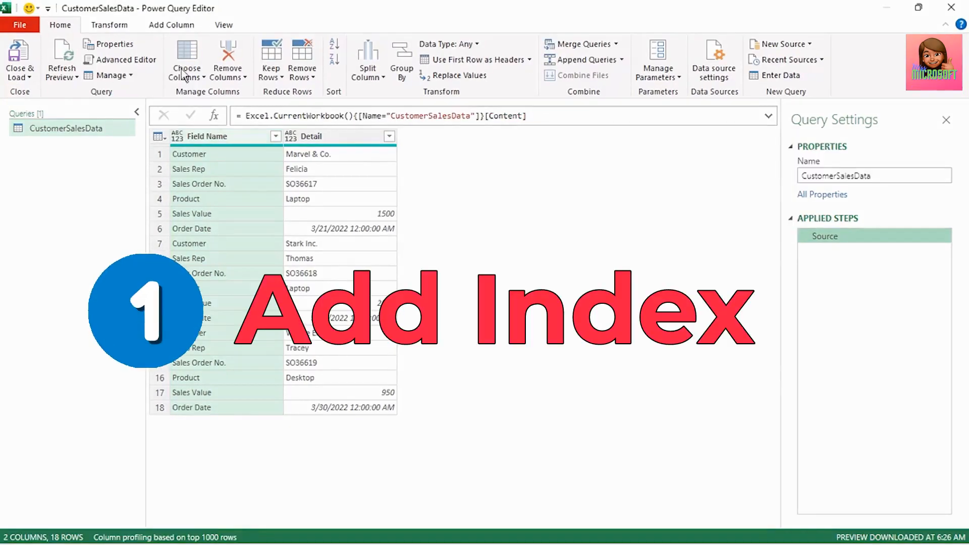
# Add an index column starting from 0 to the CustomerSalesData query.
pyautogui.click(168, 25)
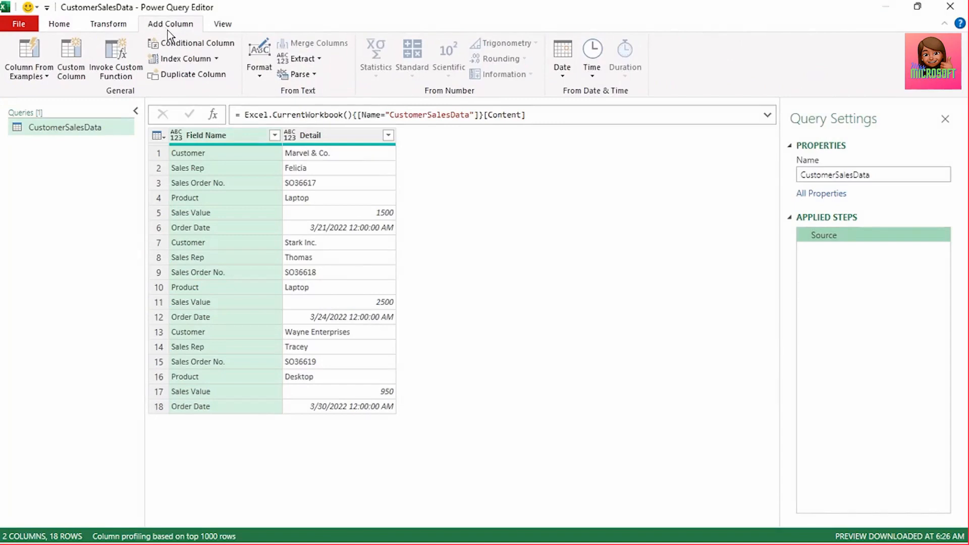
pyautogui.click(183, 60)
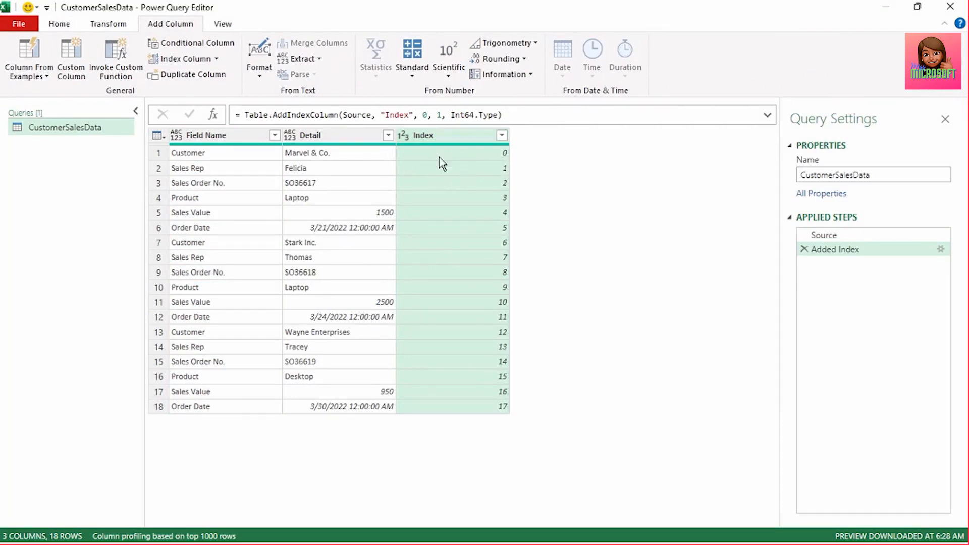
# Examine the Index values at the first and last rows of each customer's record.
pyautogui.click(465, 156)
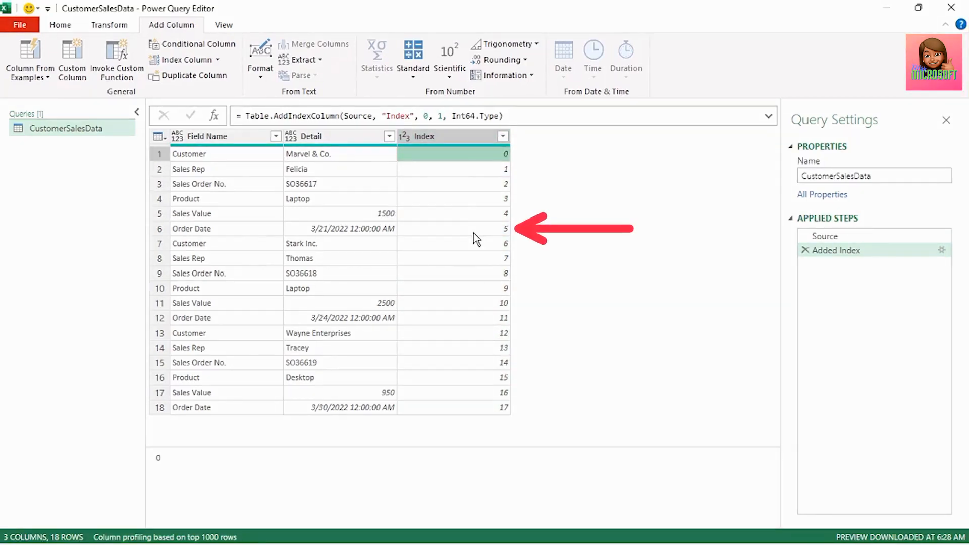
pyautogui.click(474, 232)
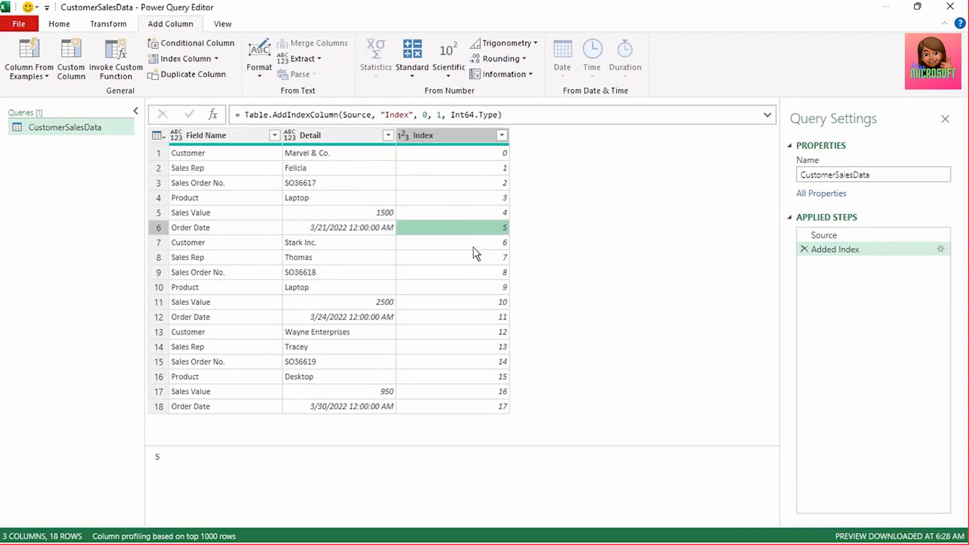
pyautogui.click(473, 246)
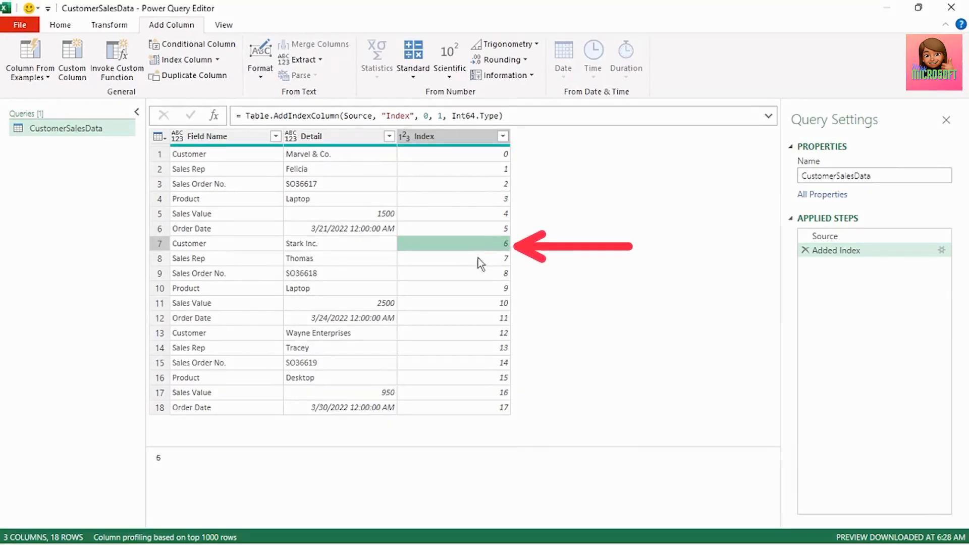
pyautogui.click(489, 322)
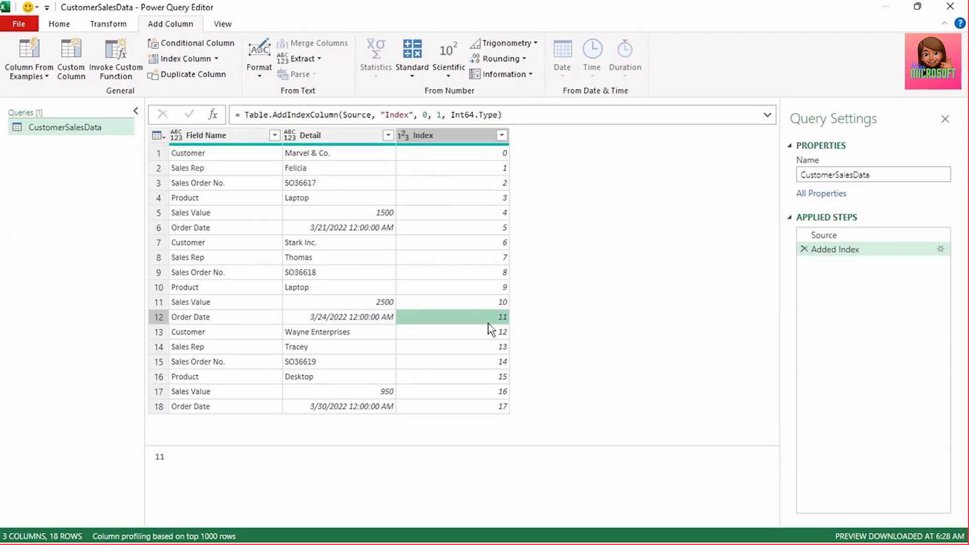
pyautogui.click(488, 327)
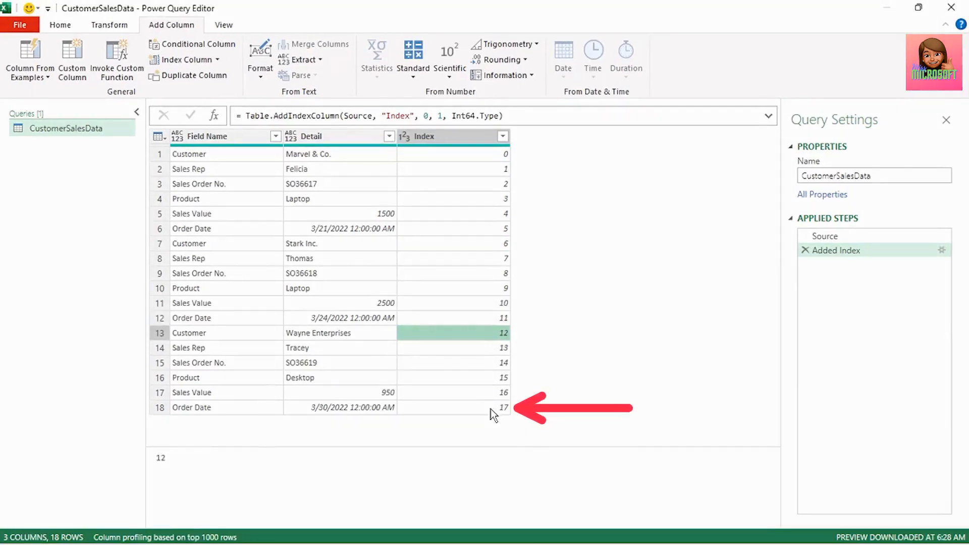
pyautogui.click(491, 409)
pyautogui.click(204, 159)
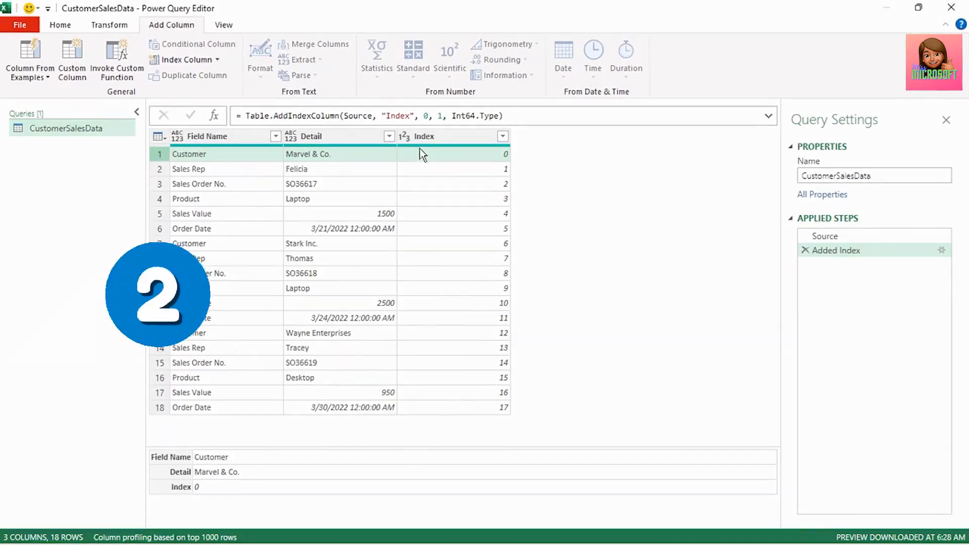
pyautogui.click(425, 156)
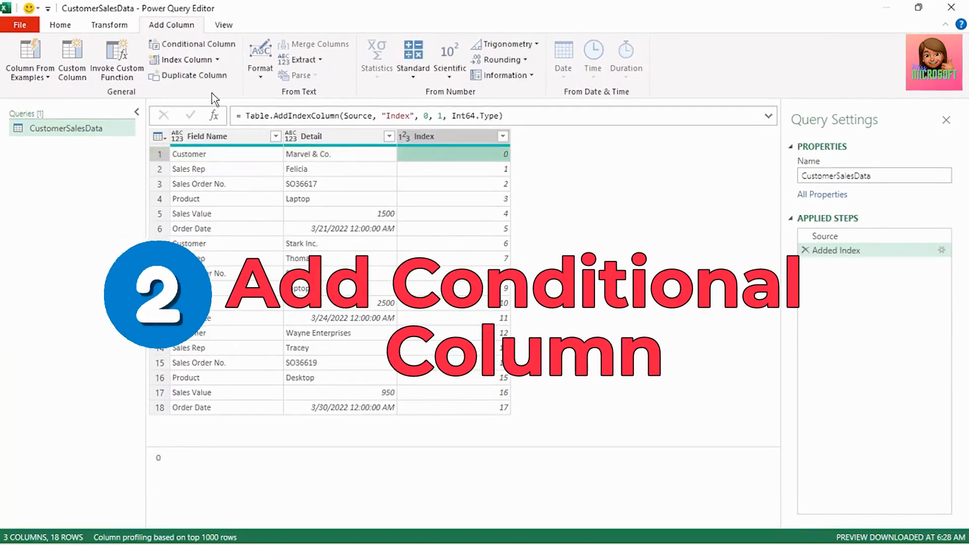
# Start a conditional column named Custom with the condition that Field Name equals Customer.
pyautogui.click(196, 45)
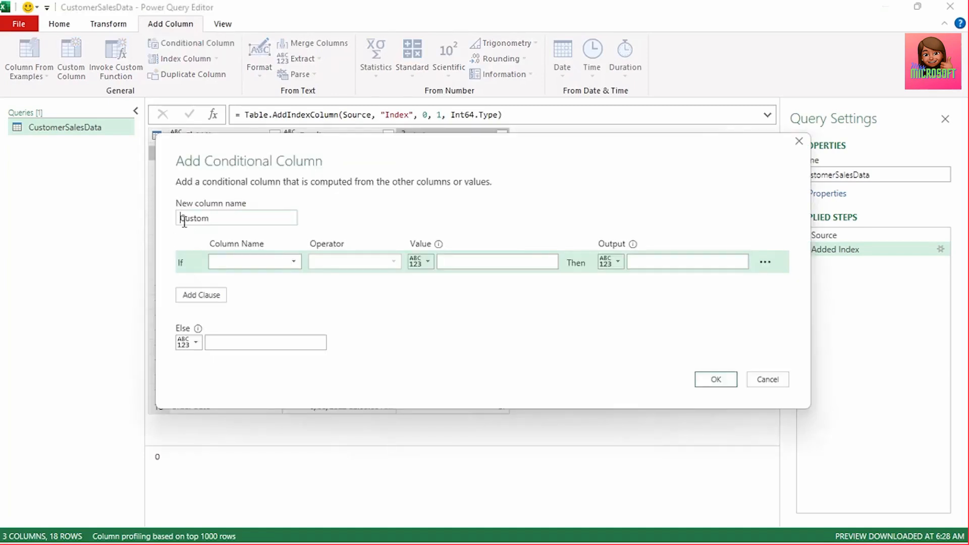
pyautogui.doubleClick(216, 220)
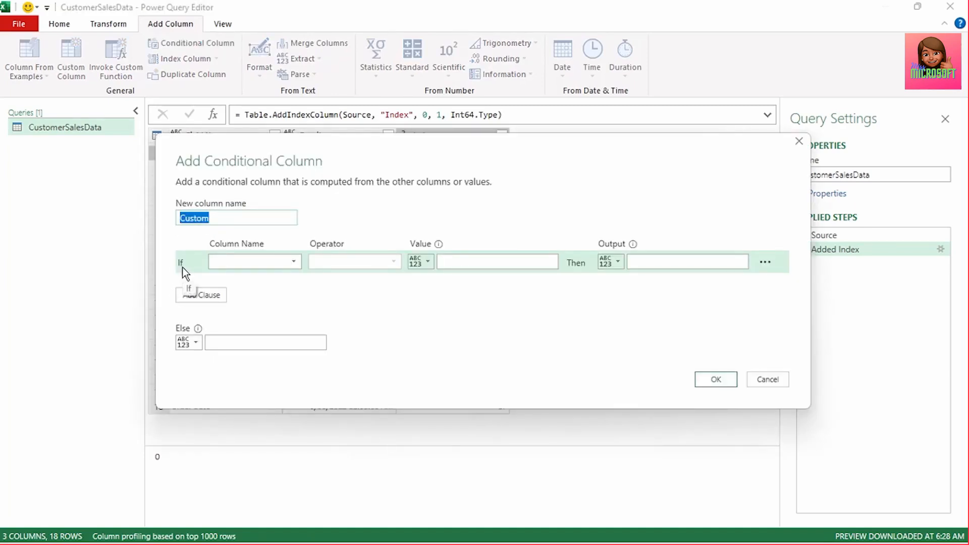
pyautogui.click(222, 263)
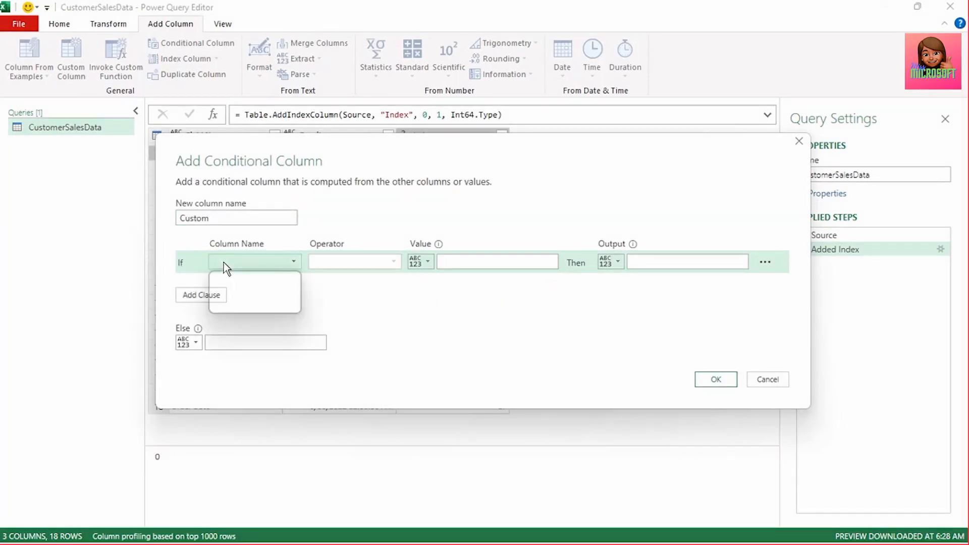
pyautogui.click(238, 281)
pyautogui.click(454, 262)
pyautogui.press('capslock')
pyautogui.write('C')
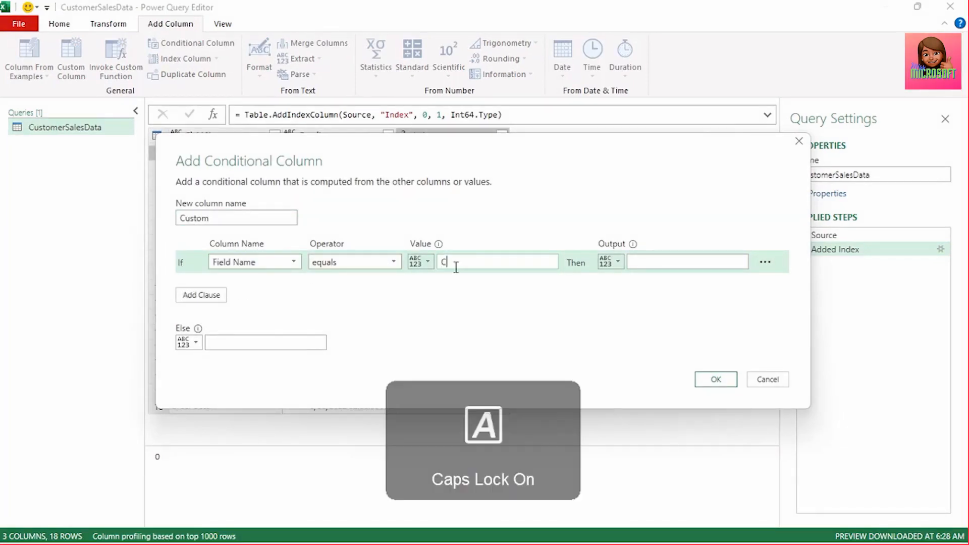
pyautogui.press('capslock')
pyautogui.write('ustomer')
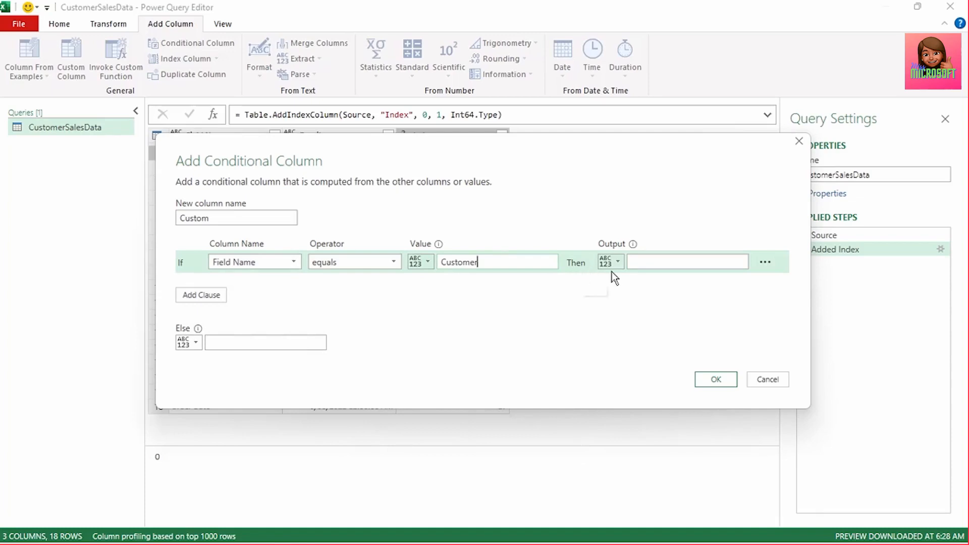
# Make the conditional column return the Index column when the condition is met, otherwise null, and create it.
pyautogui.click(616, 266)
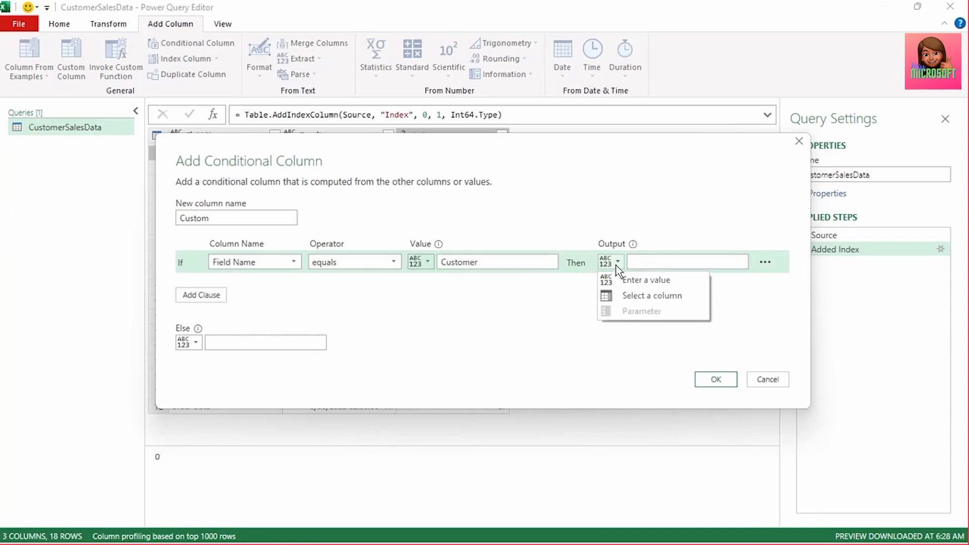
pyautogui.click(634, 298)
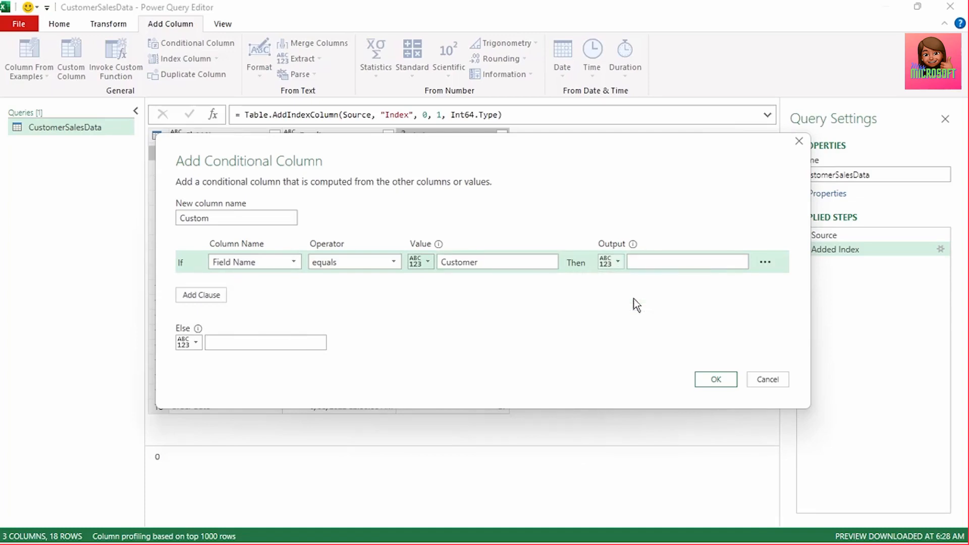
pyautogui.click(735, 265)
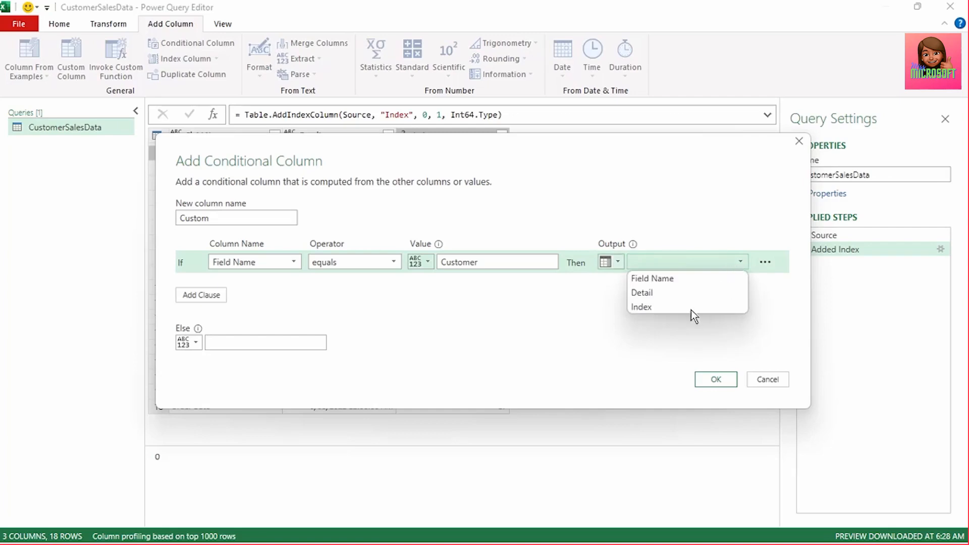
pyautogui.click(652, 309)
pyautogui.click(275, 343)
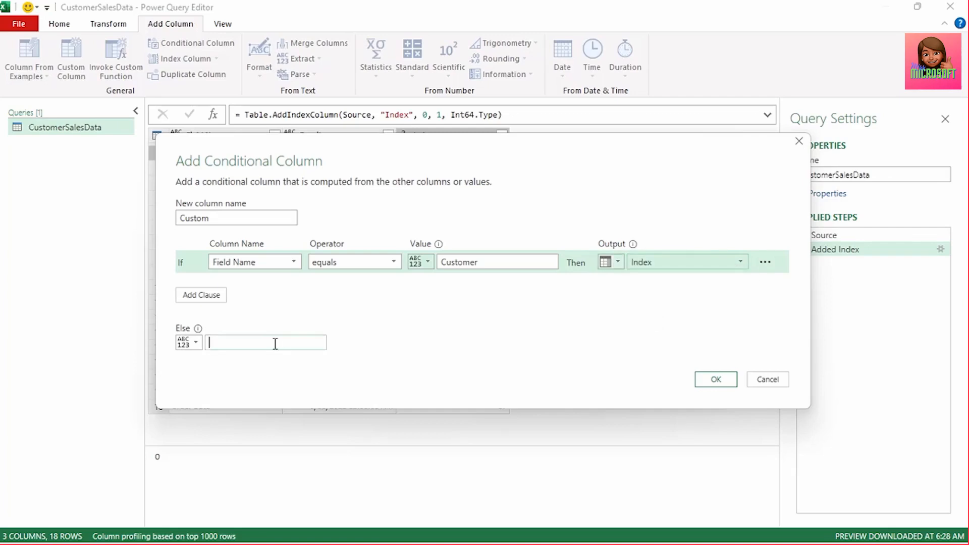
pyautogui.write('null')
pyautogui.click(716, 379)
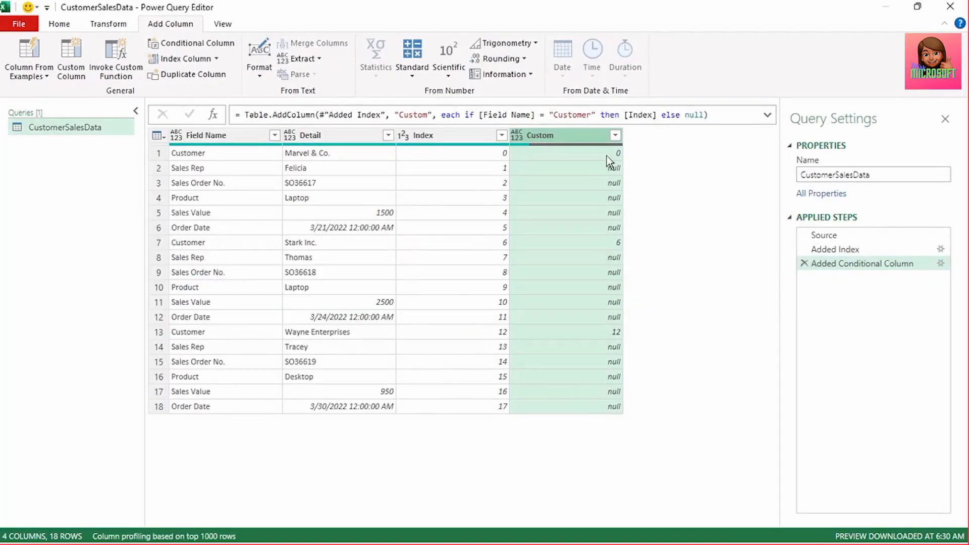
# Fill the Custom column's values down over the null rows.
pyautogui.rightClick(586, 139)
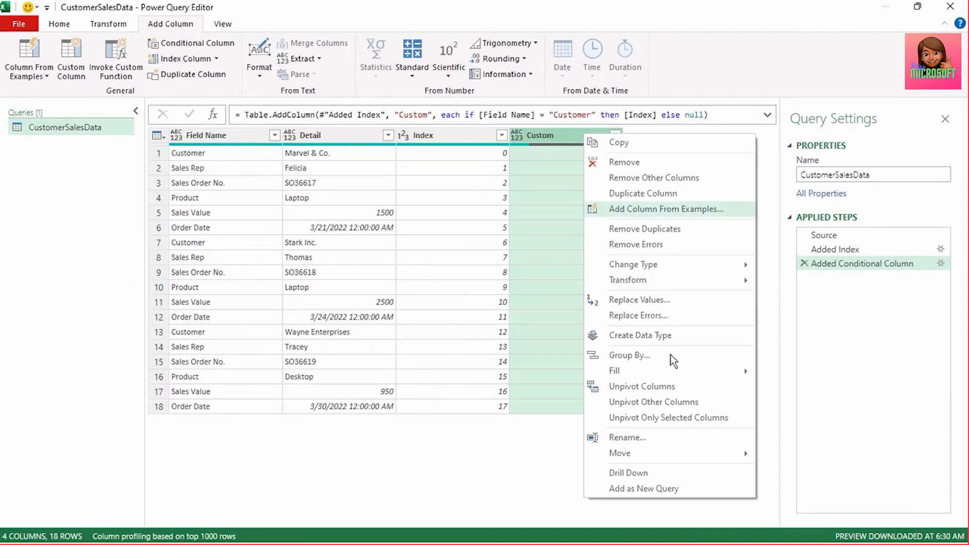
pyautogui.moveTo(665, 375)
pyautogui.click(782, 373)
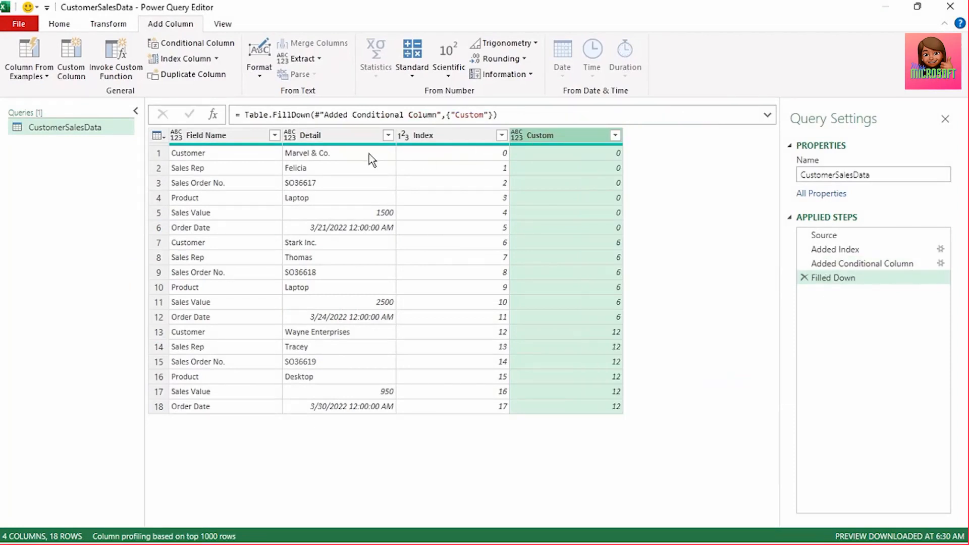
# Examine the Custom values across the rows of each customer's record.
pyautogui.click(370, 156)
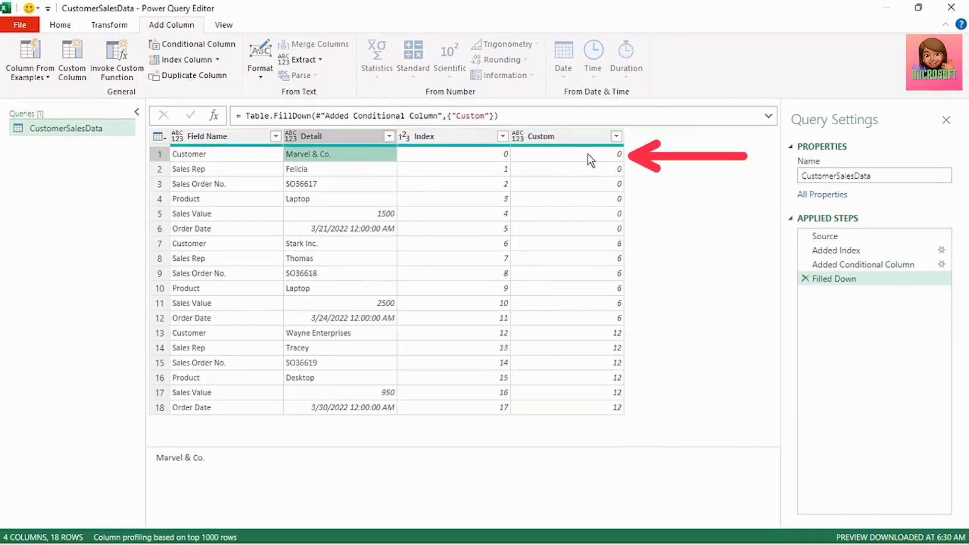
pyautogui.click(590, 160)
pyautogui.click(597, 232)
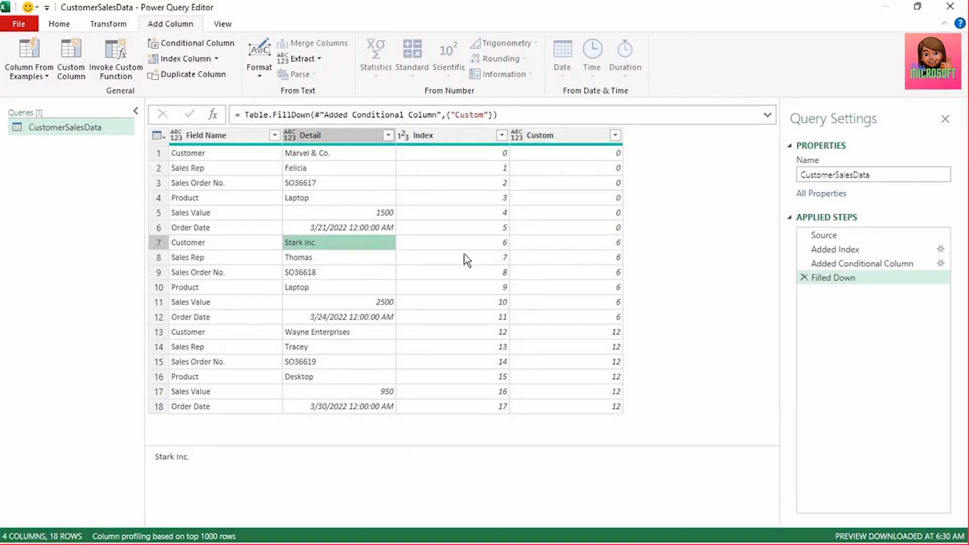
pyautogui.click(583, 246)
pyautogui.click(593, 321)
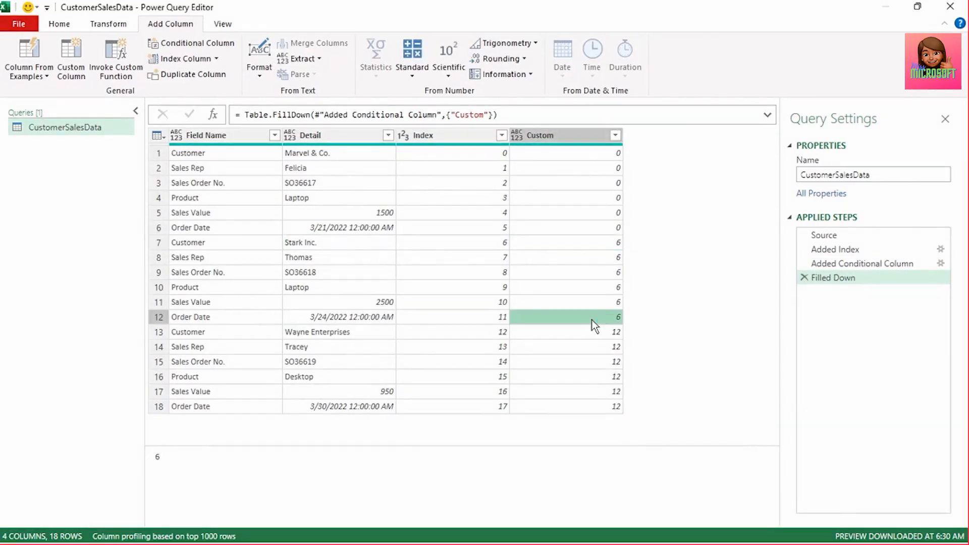
pyautogui.click(359, 336)
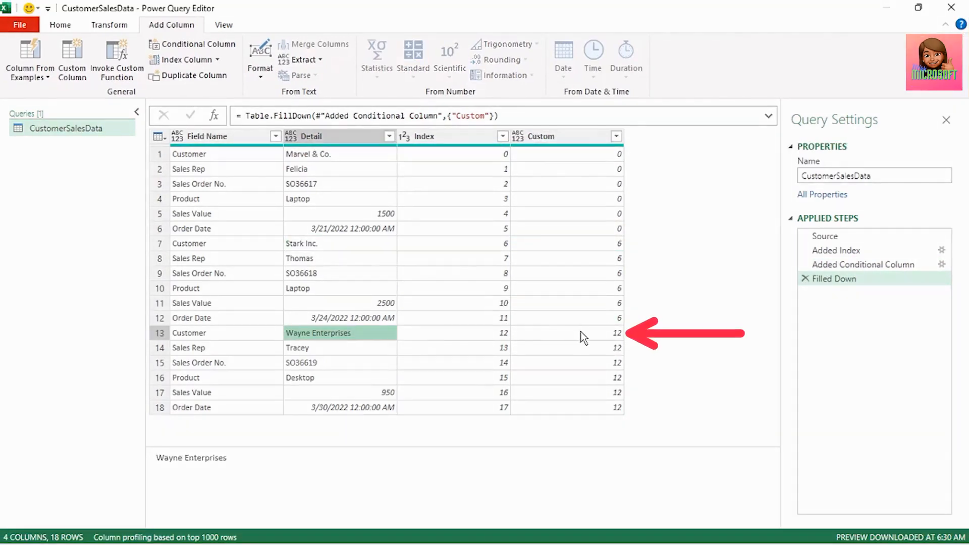
pyautogui.click(581, 333)
# Remove the Index column from the query.
pyautogui.click(458, 136)
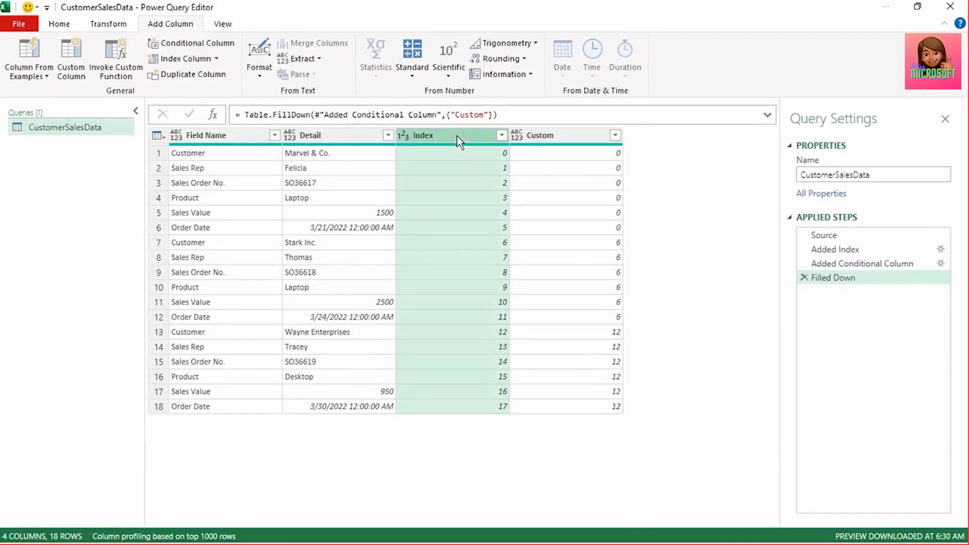
pyautogui.rightClick(458, 137)
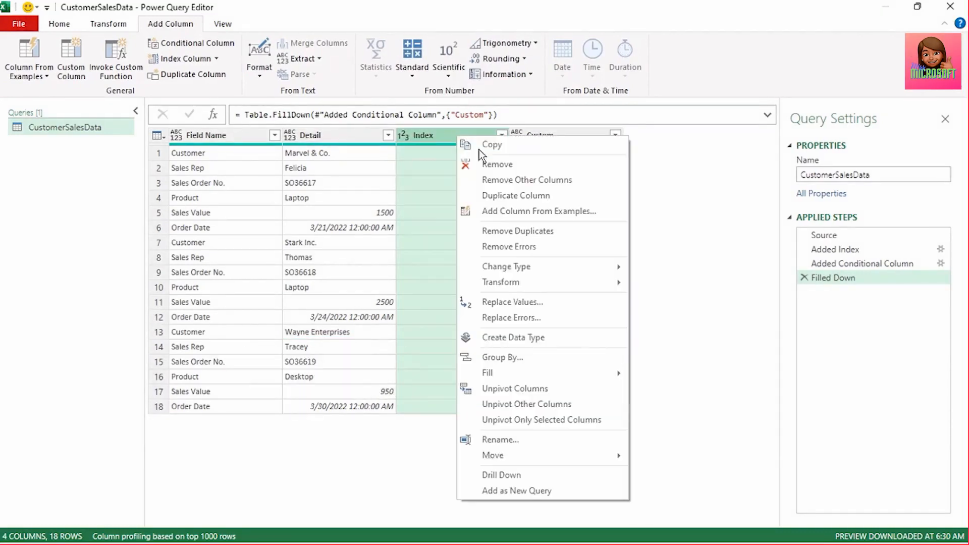
pyautogui.click(497, 164)
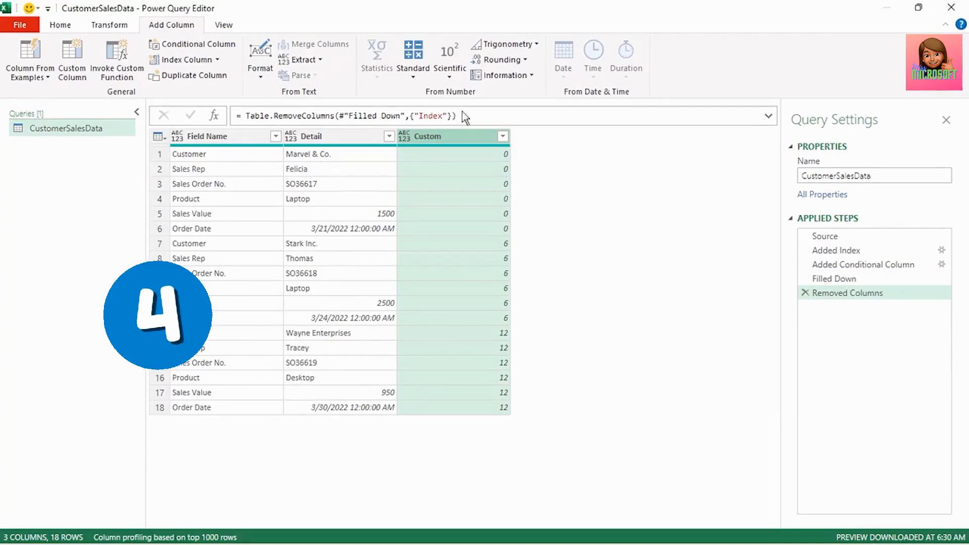
# Start pivoting the Field Name column with Detail as the values column.
pyautogui.click(230, 143)
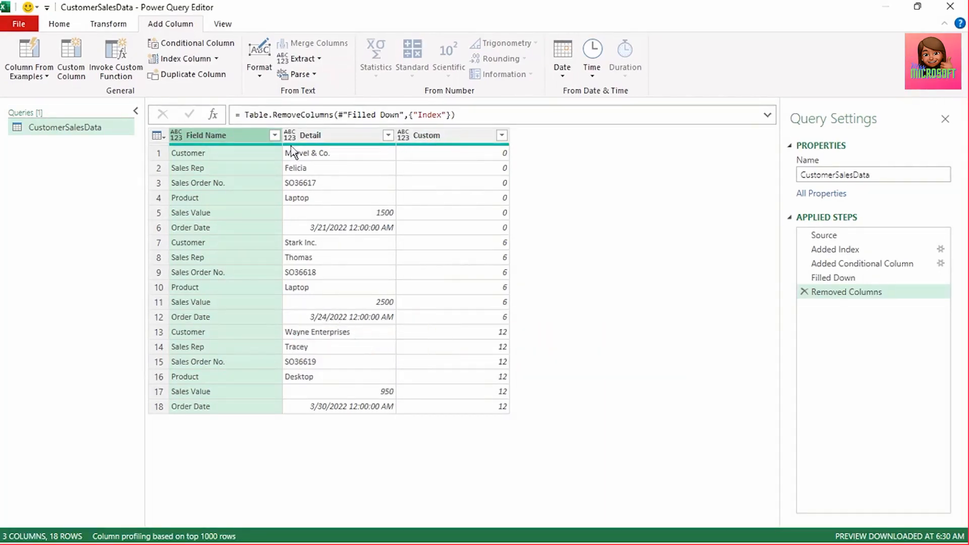
pyautogui.click(115, 26)
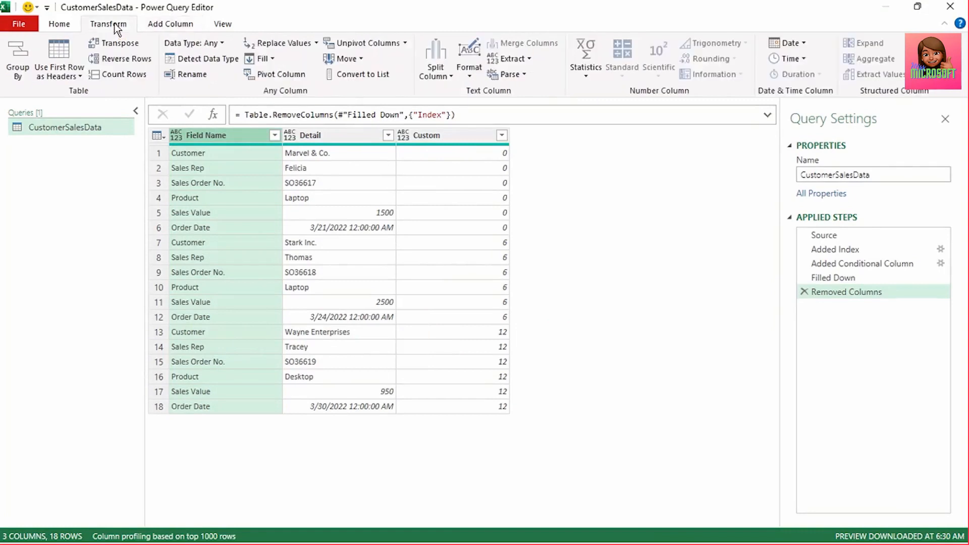
pyautogui.click(272, 79)
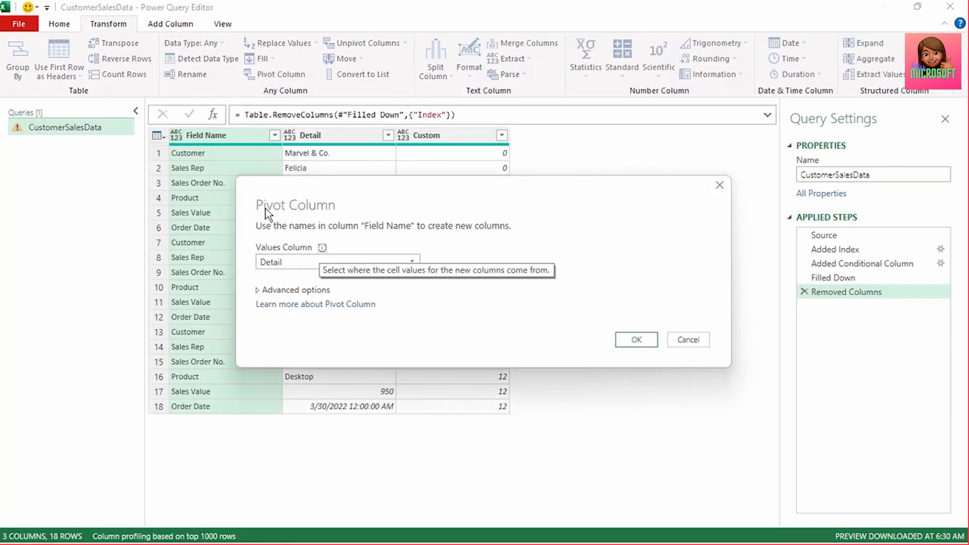
pyautogui.click(305, 264)
pyautogui.click(313, 277)
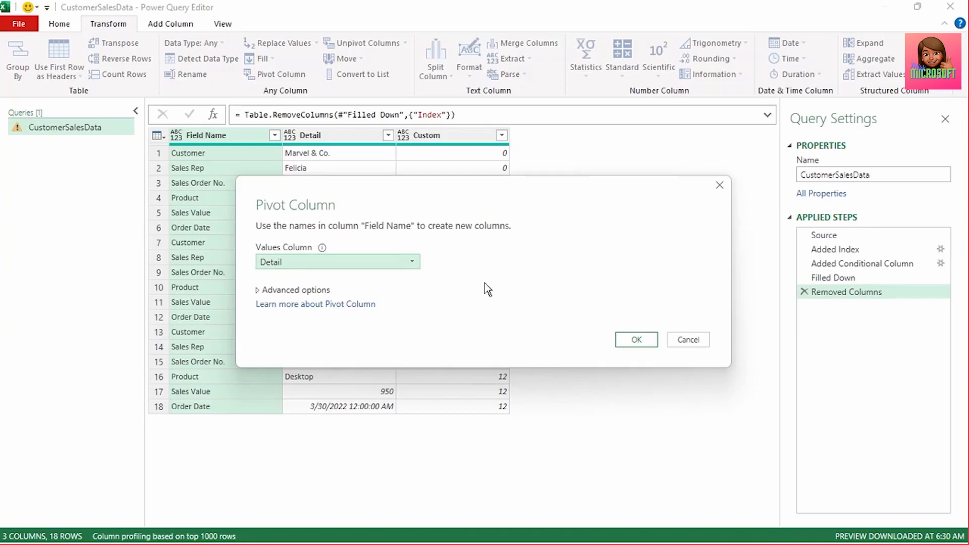
# Set the pivot's aggregate value function to Don't Aggregate and create the pivoted columns.
pyautogui.click(295, 290)
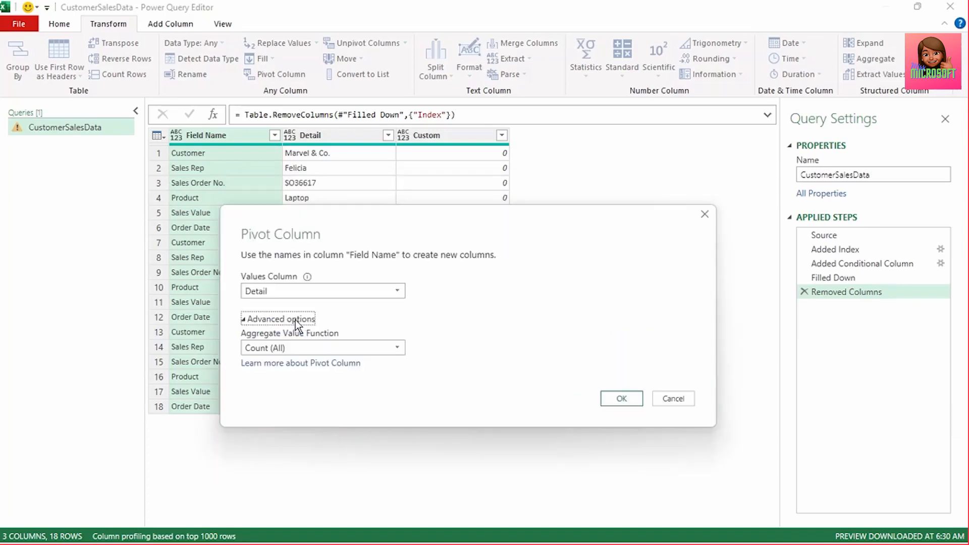
pyautogui.click(303, 348)
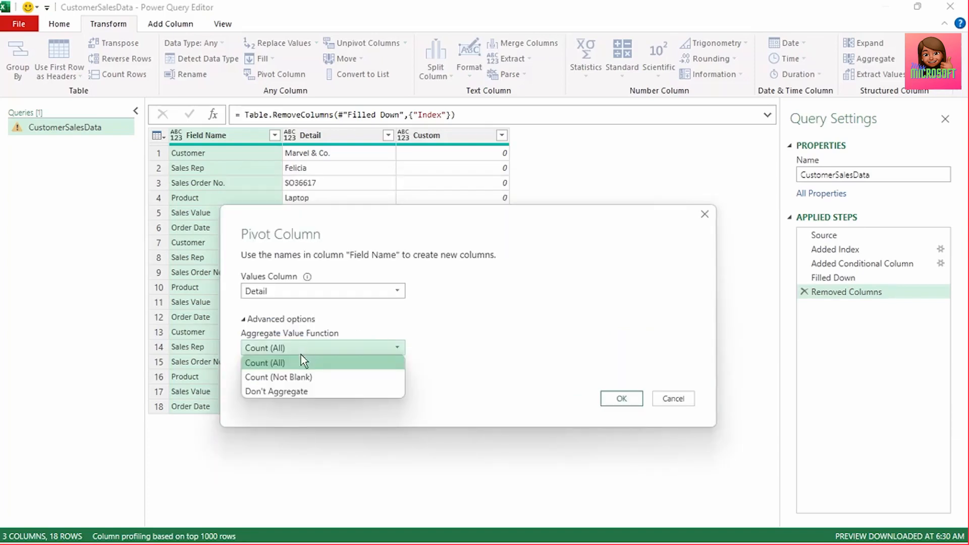
pyautogui.click(304, 392)
pyautogui.click(614, 404)
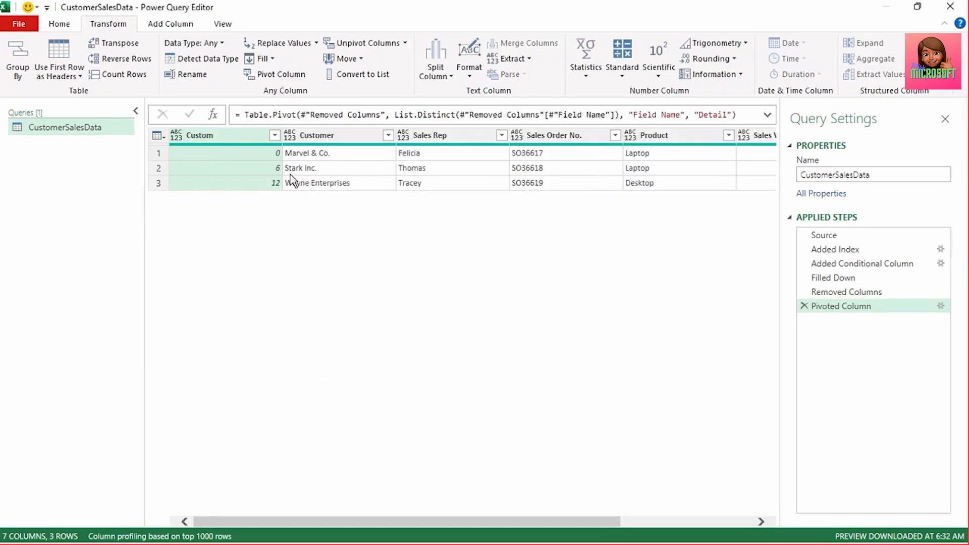
# Remove the Custom column and change the Order Date column's data type to Date.
pyautogui.rightClick(221, 136)
pyautogui.click(247, 162)
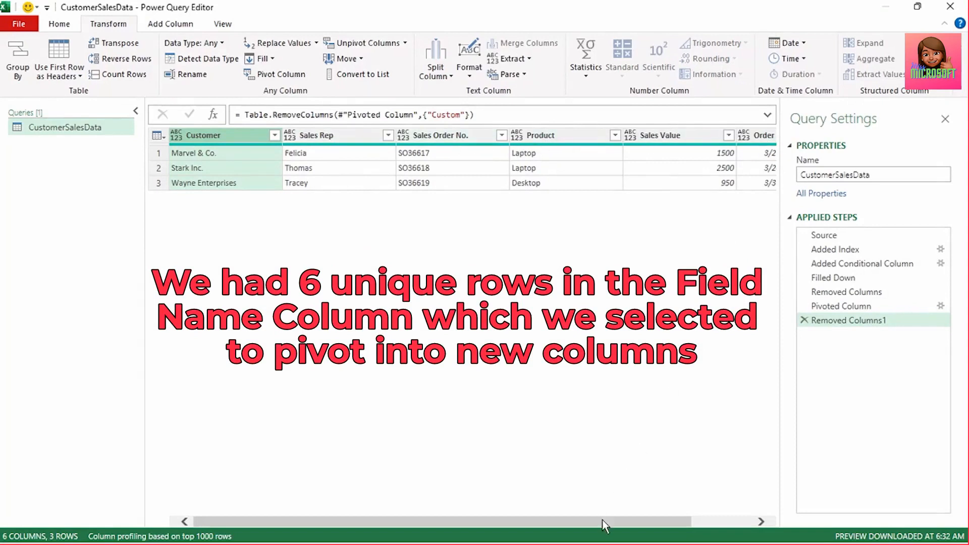
pyautogui.moveTo(605, 519); pyautogui.dragTo(682, 523)
pyautogui.click(670, 136)
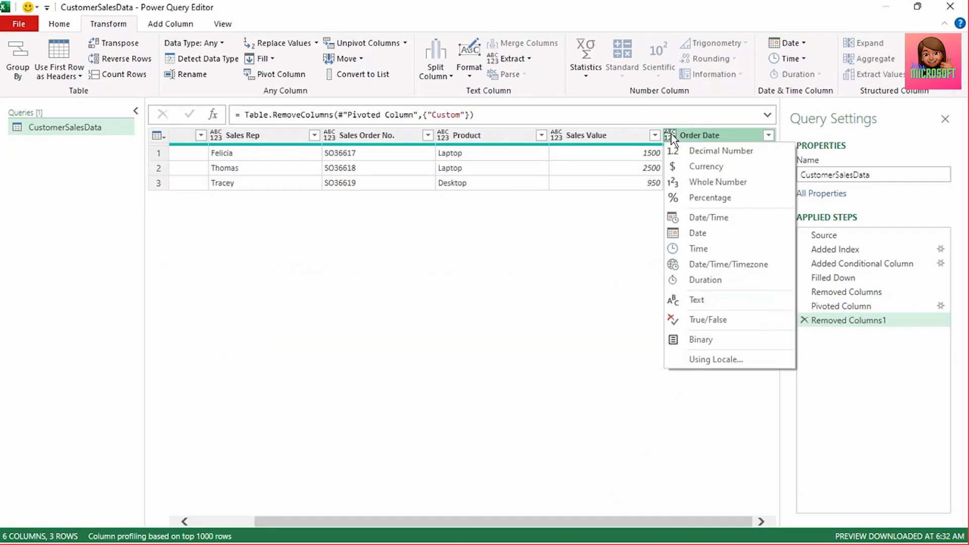
pyautogui.click(690, 234)
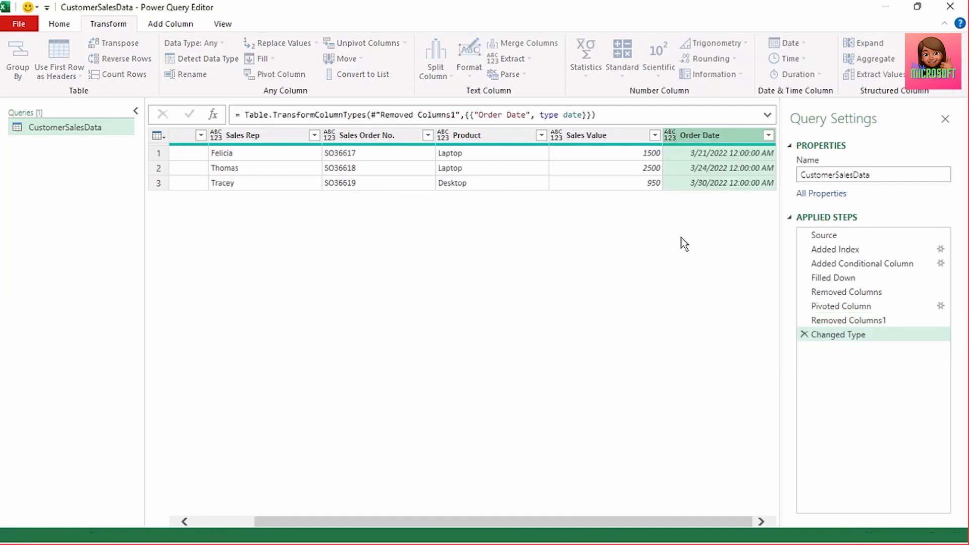
# Detect the data types of all columns in the pivoted table automatically.
pyautogui.click(477, 135)
pyautogui.hotkey('ctrl', 'a')
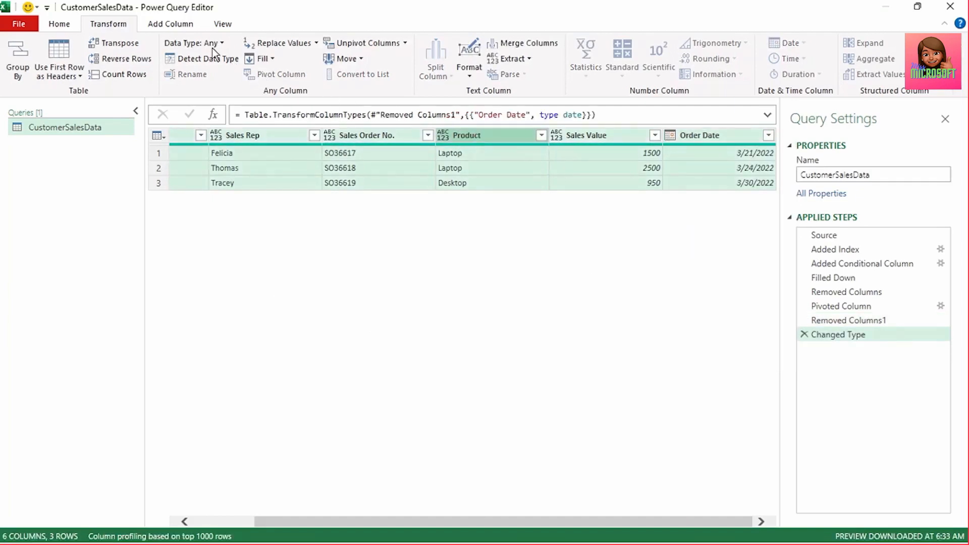
pyautogui.click(194, 61)
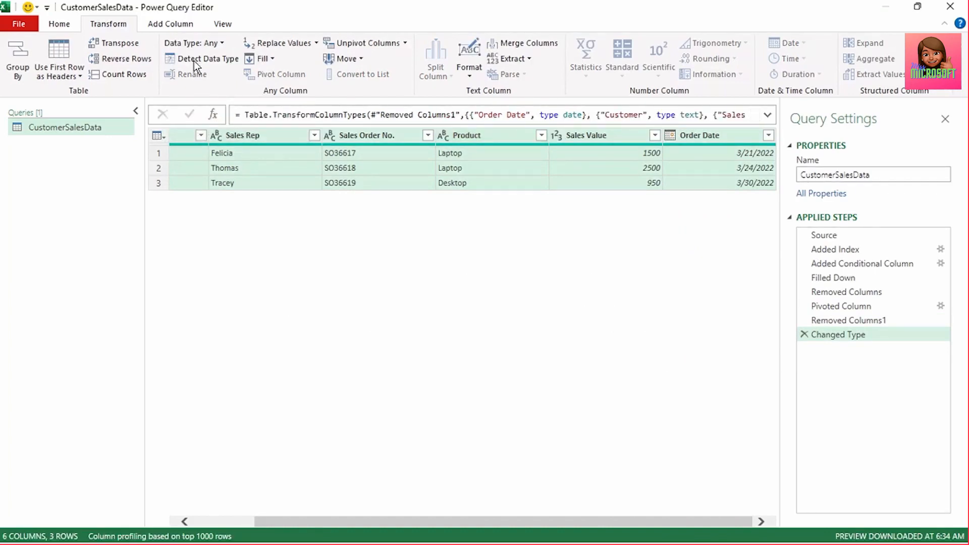
pyautogui.hscroll(-2, 385, 380)
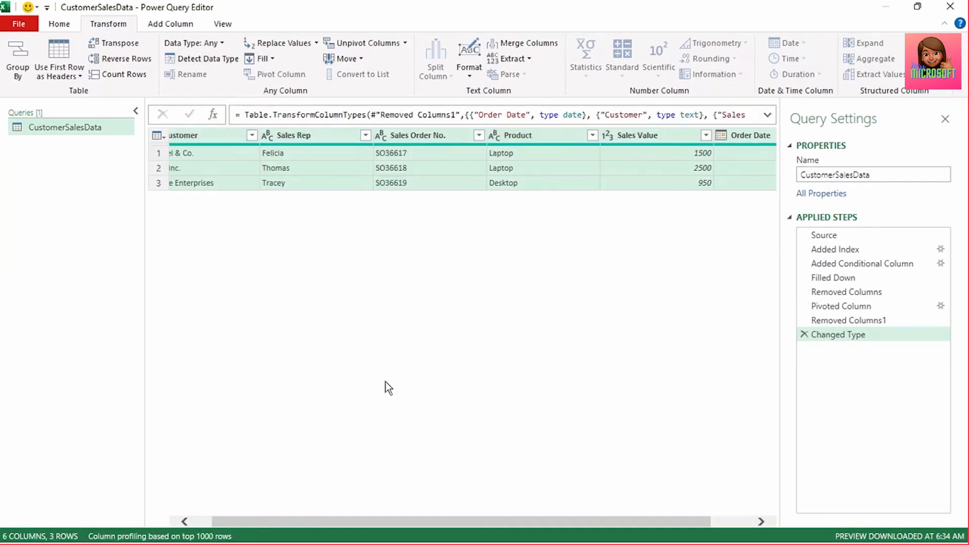
# Close the query editor and load the result as a table into the existing worksheet at cell D1 of Sheet1.
pyautogui.click(19, 24)
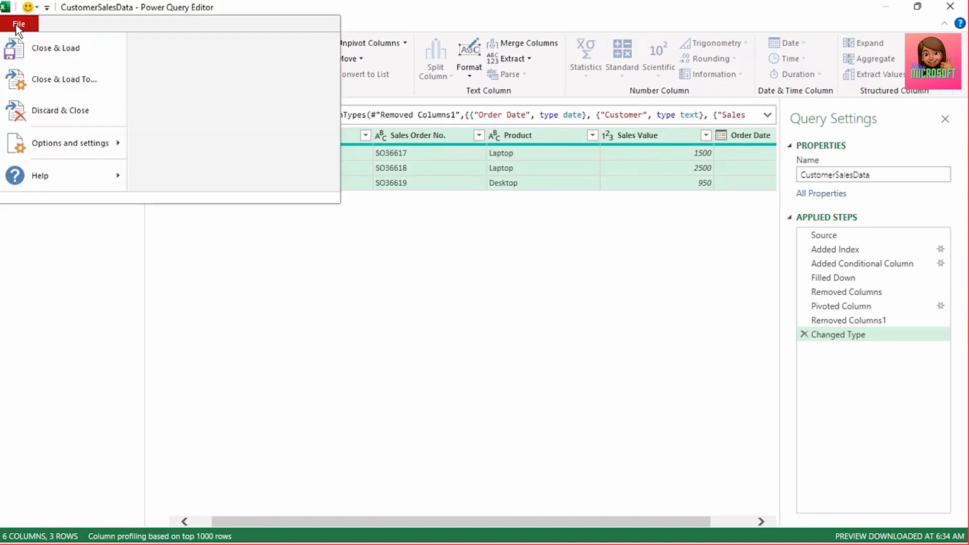
pyautogui.click(45, 78)
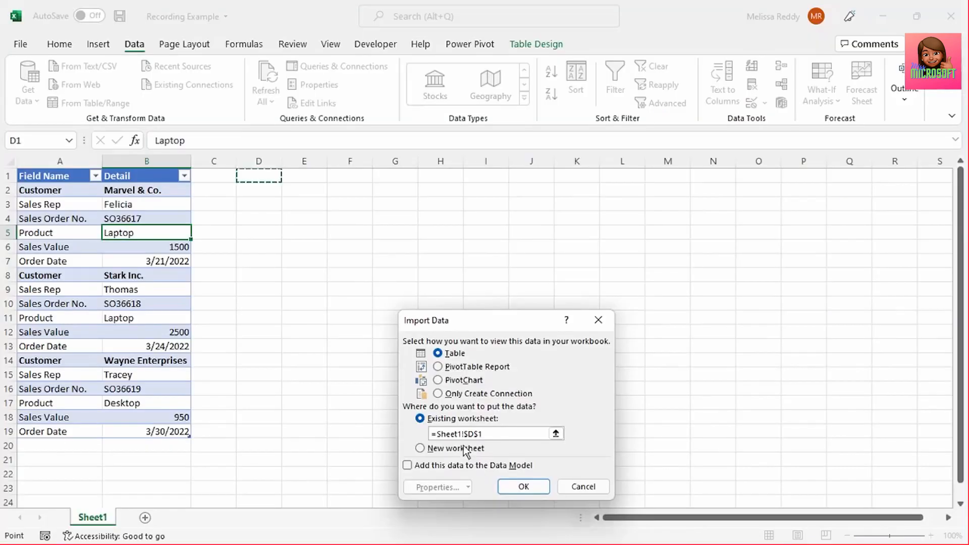
pyautogui.click(525, 483)
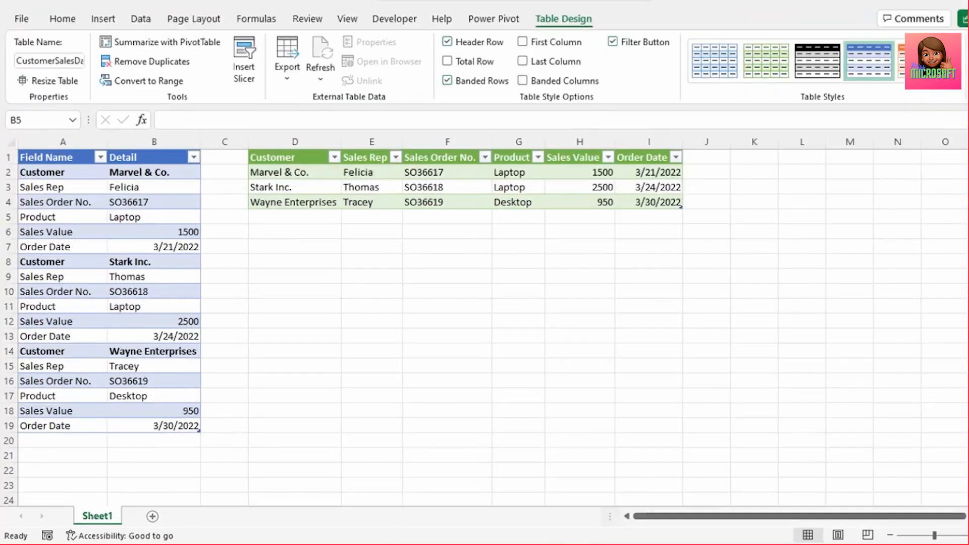
pyautogui.click(298, 158)
pyautogui.moveTo(339, 165); pyautogui.dragTo(645, 189)
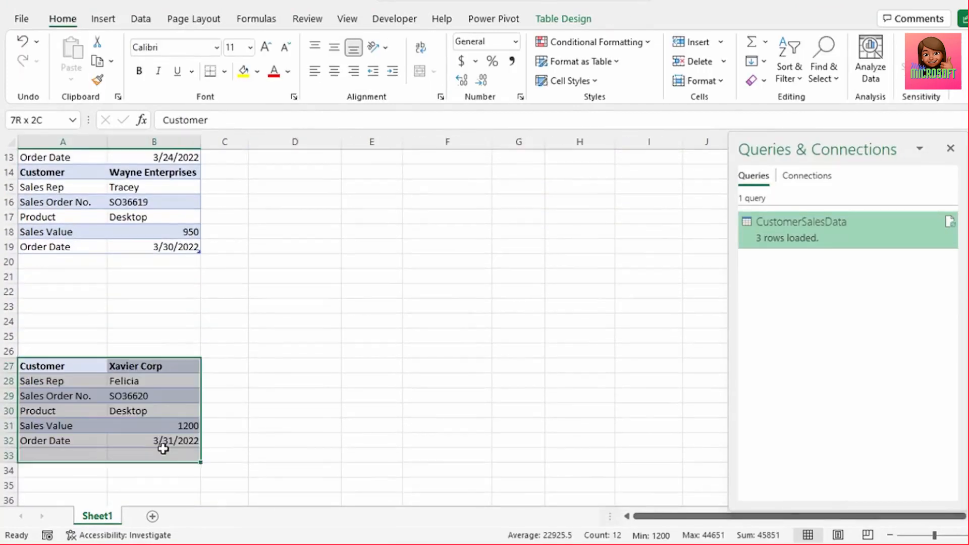
# Move the Xavier Corp record directly beneath the source table's last row and refresh the CustomerSalesData query.
pyautogui.moveTo(150, 358); pyautogui.dragTo(153, 258)
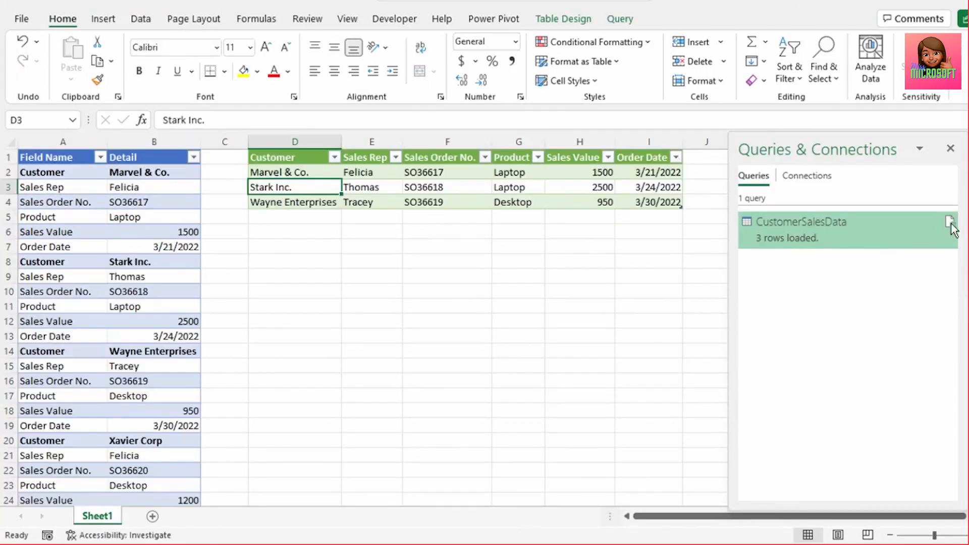
pyautogui.click(949, 221)
pyautogui.click(302, 218)
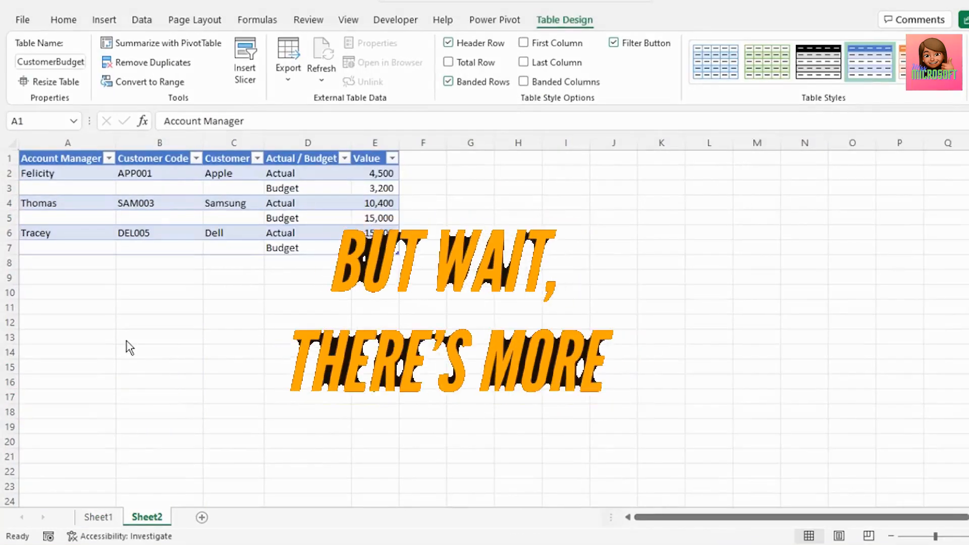
# Examine the CustomerBudget table on Sheet2, including its column headers and the first customer's Actual and Budget rows with their values.
pyautogui.moveTo(61, 158); pyautogui.dragTo(381, 247)
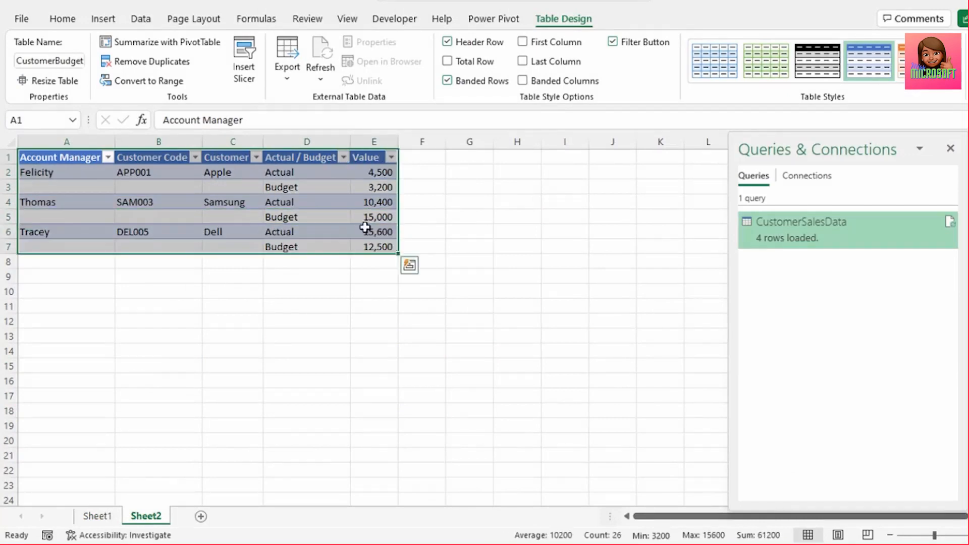
pyautogui.click(21, 57)
pyautogui.click(71, 156)
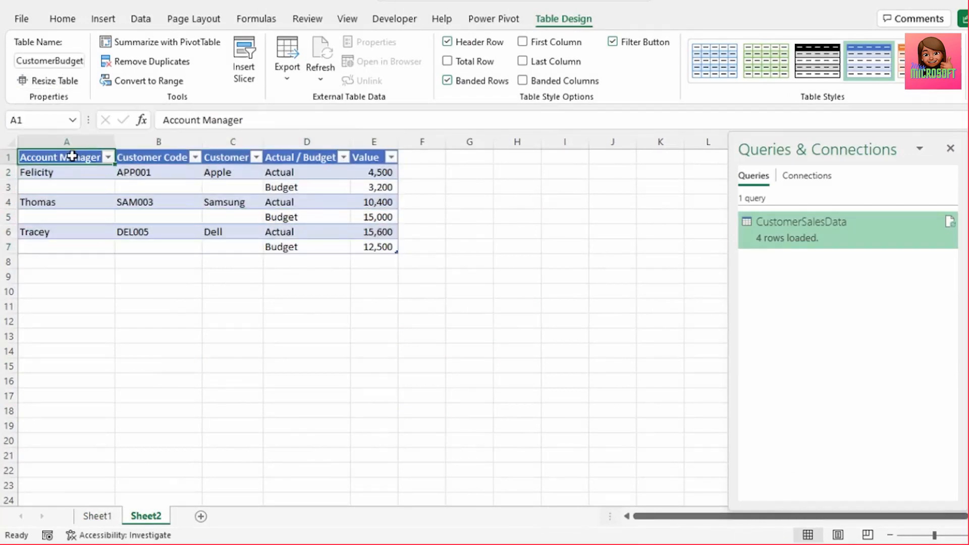
pyautogui.click(163, 158)
pyautogui.click(240, 161)
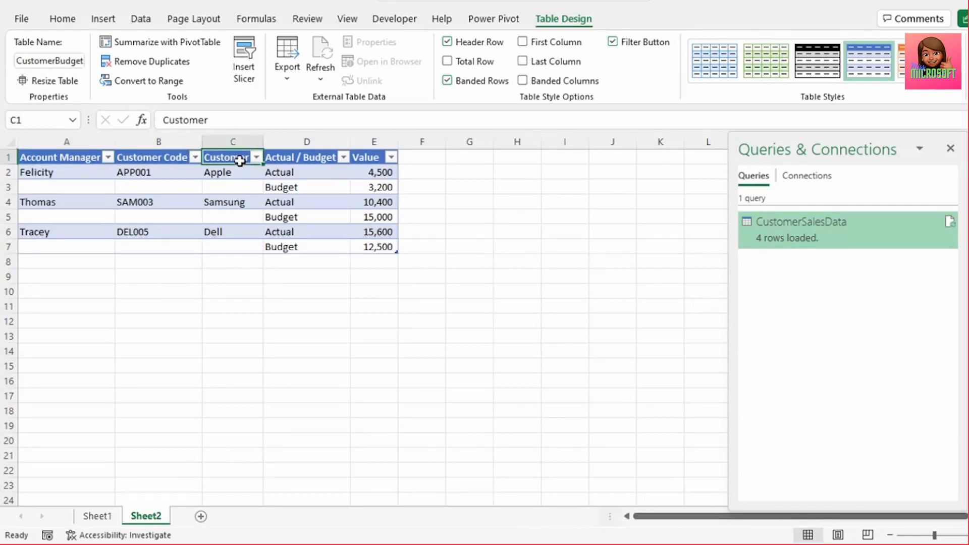
pyautogui.click(291, 163)
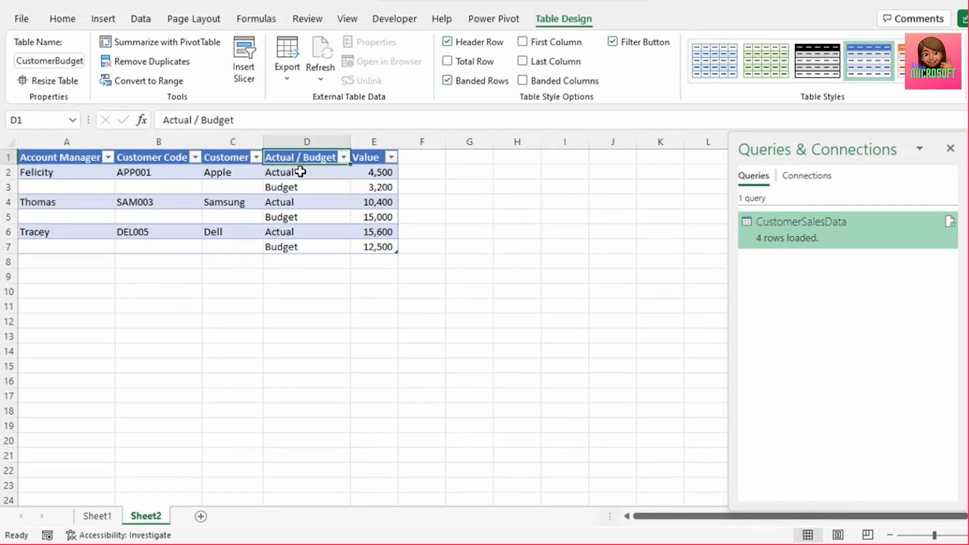
pyautogui.moveTo(302, 171); pyautogui.dragTo(310, 188)
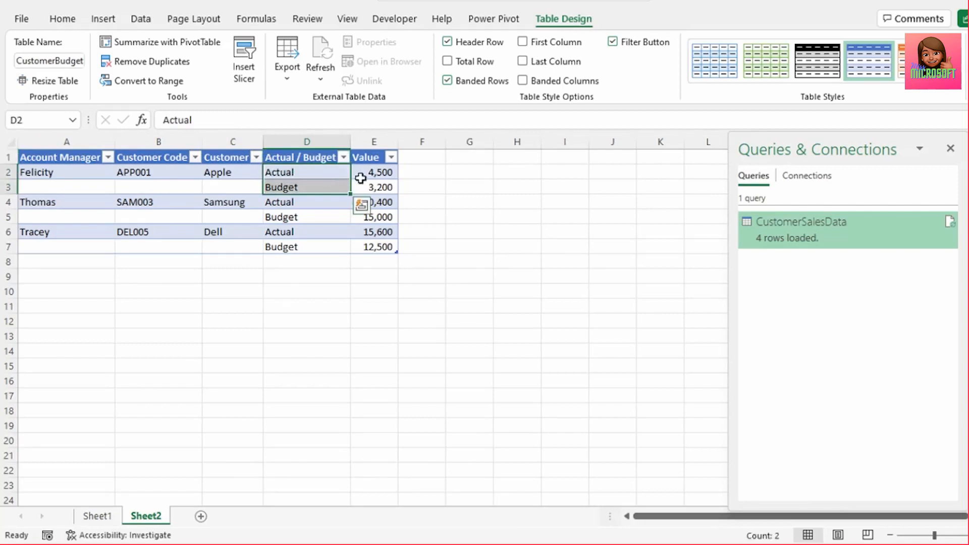
pyautogui.moveTo(388, 171); pyautogui.dragTo(389, 187)
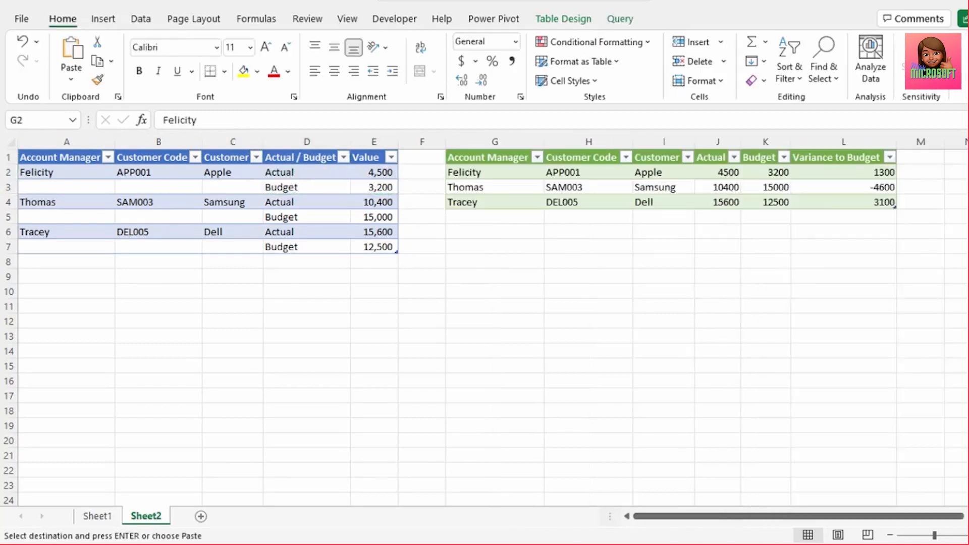
# Examine the restructured budget table in columns G to L, focusing on its separate Actual and Budget columns.
pyautogui.click(525, 163)
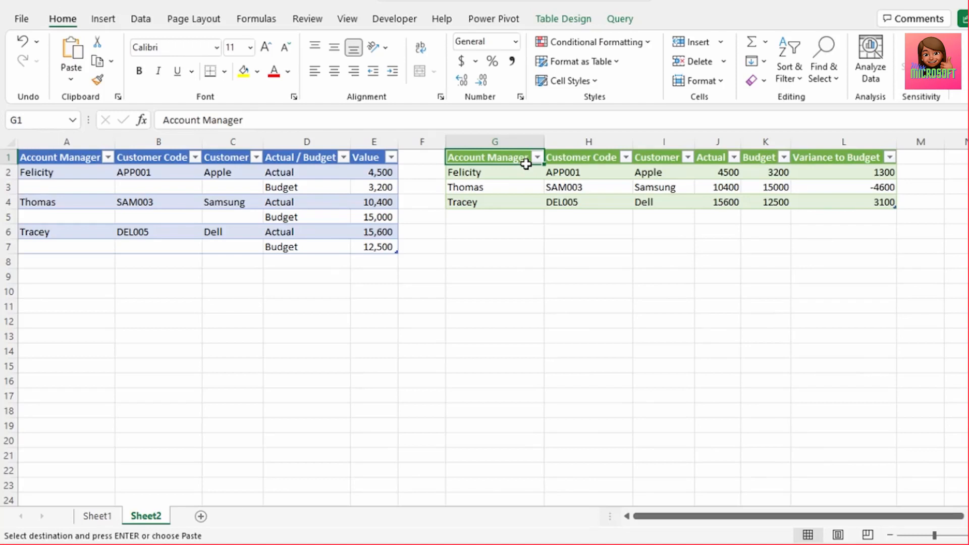
pyautogui.moveTo(525, 163); pyautogui.dragTo(858, 202)
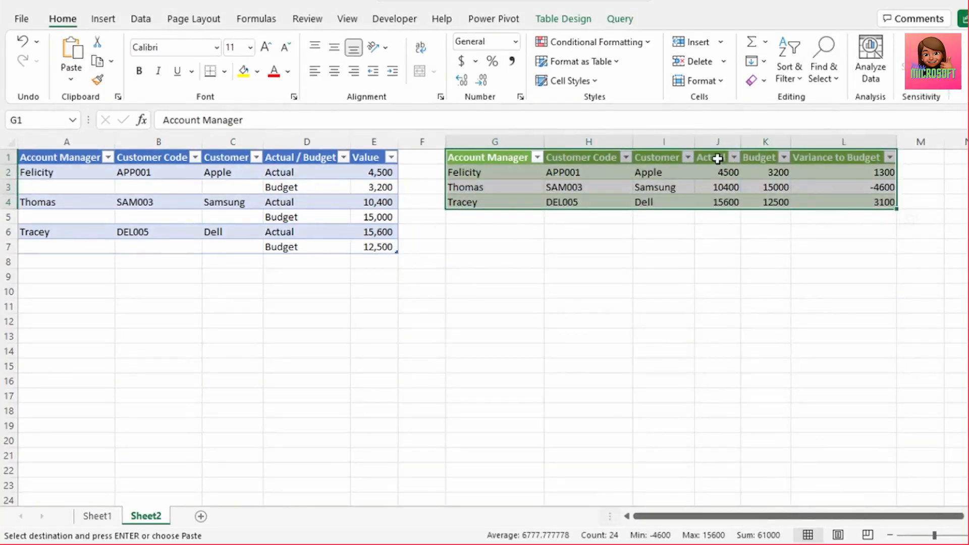
pyautogui.moveTo(721, 157); pyautogui.dragTo(748, 218)
pyautogui.moveTo(762, 157); pyautogui.dragTo(764, 208)
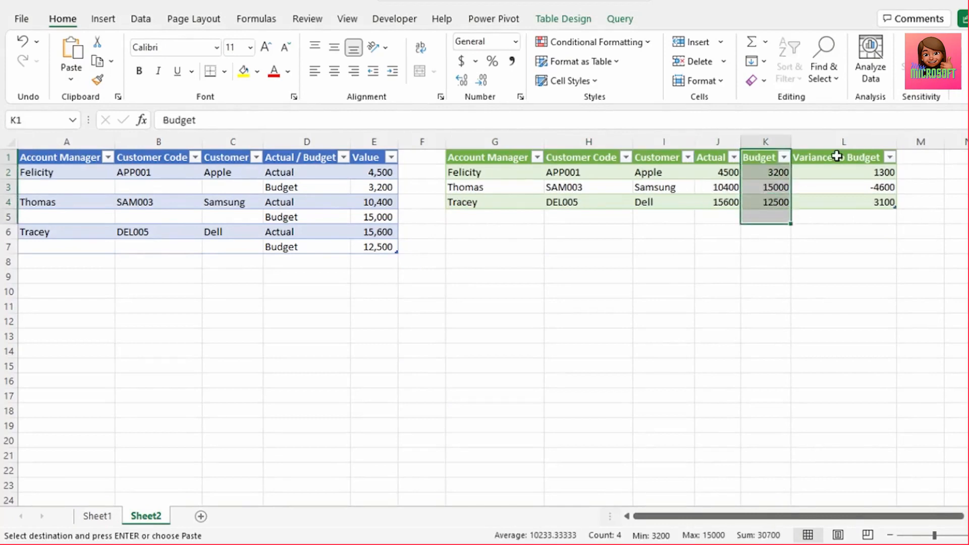
# Examine the Variance to Budget column of the restructured budget table.
pyautogui.moveTo(834, 156); pyautogui.dragTo(874, 191)
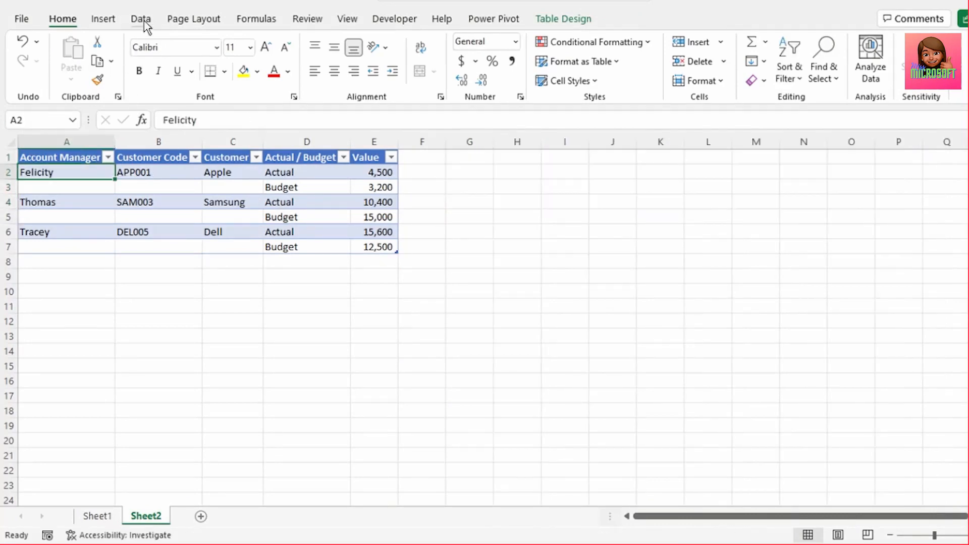
# Open the Sheet2 budget table in Power Query and fill down the Account Manager, Customer Code and Customer columns.
pyautogui.click(143, 21)
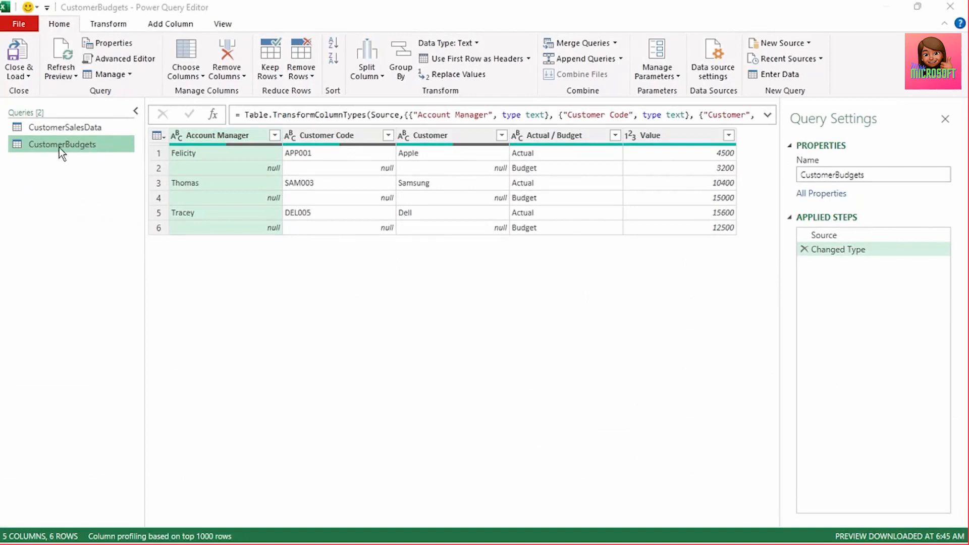
pyautogui.rightClick(259, 137)
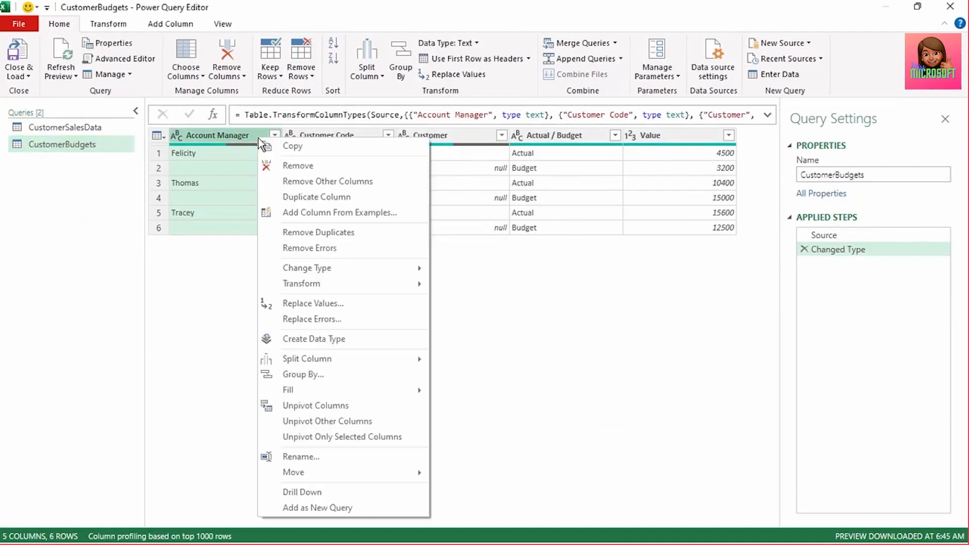
pyautogui.moveTo(386, 390)
pyautogui.click(445, 392)
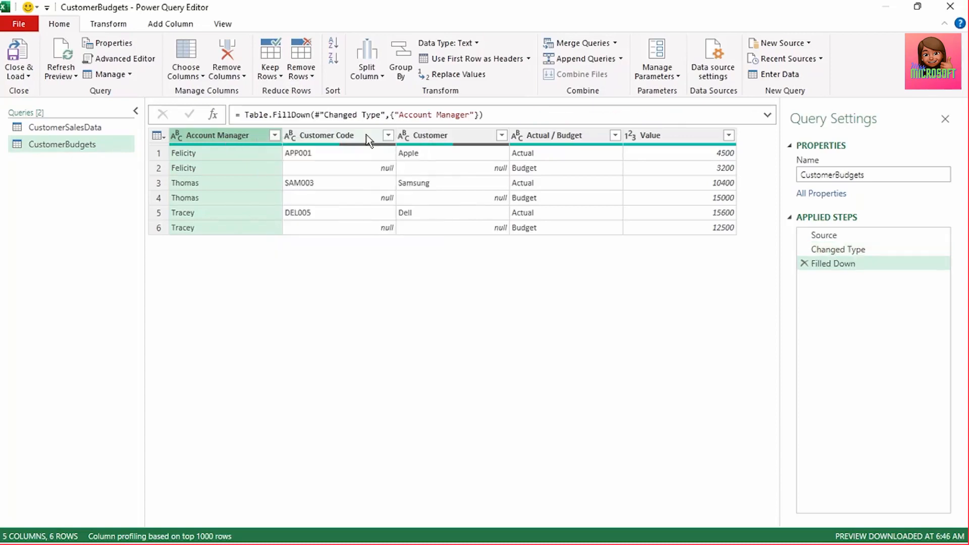
pyautogui.rightClick(367, 137)
pyautogui.moveTo(426, 394)
pyautogui.click(574, 388)
pyautogui.rightClick(463, 138)
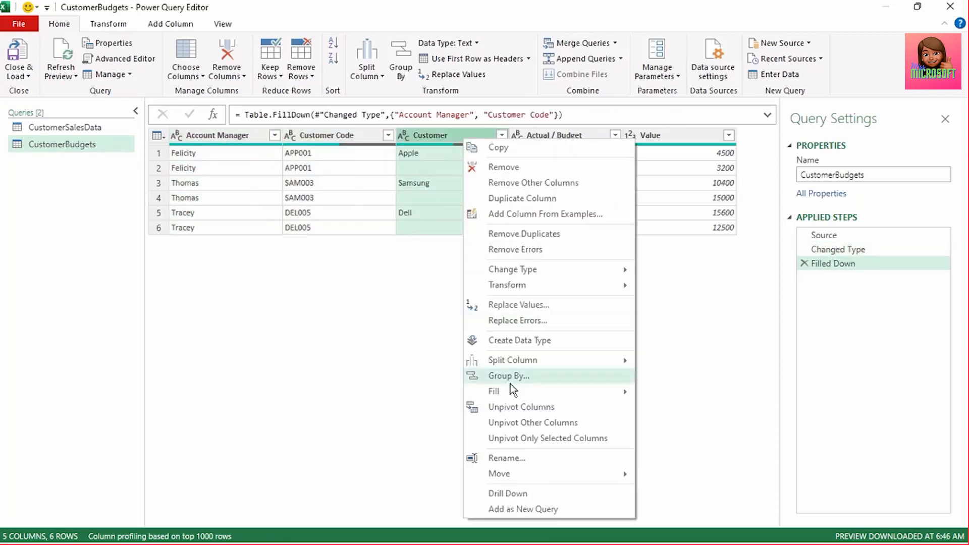
pyautogui.moveTo(510, 388)
pyautogui.click(664, 390)
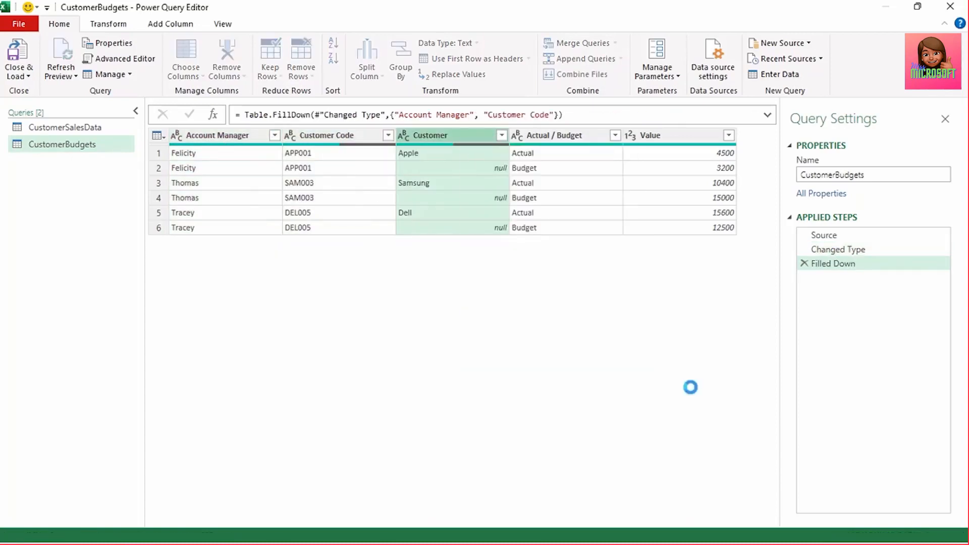
# Pivot the Actual / Budget column using Value as the values column and Sum as the aggregate function.
pyautogui.click(591, 134)
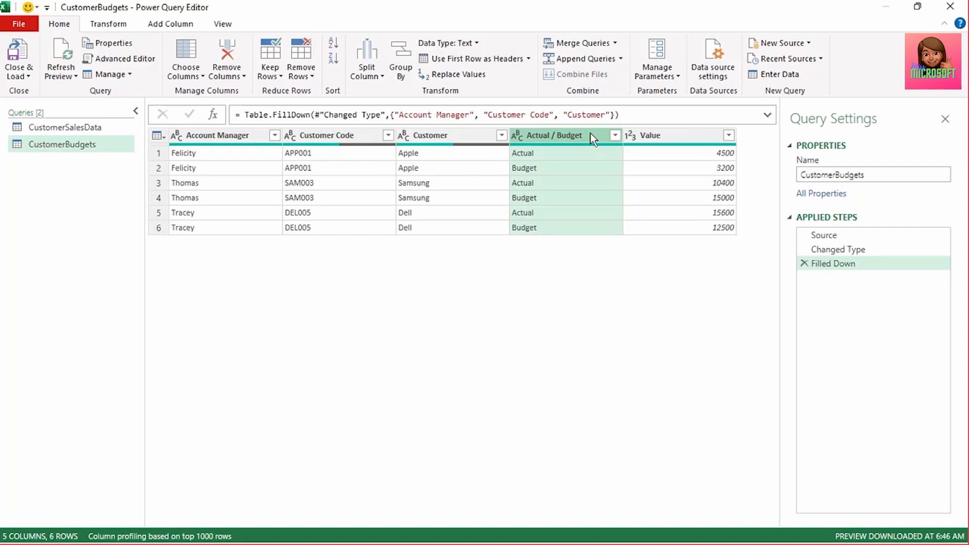
pyautogui.click(111, 24)
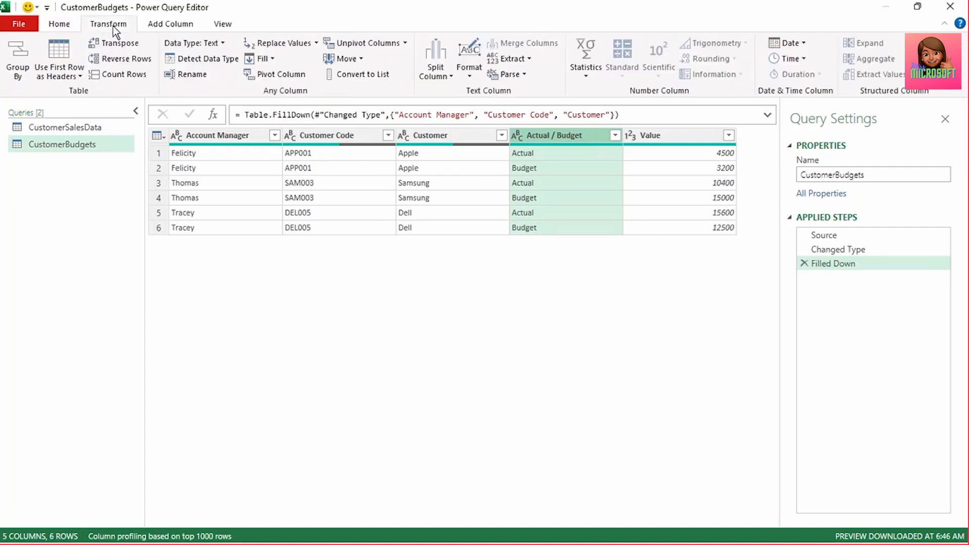
pyautogui.click(282, 76)
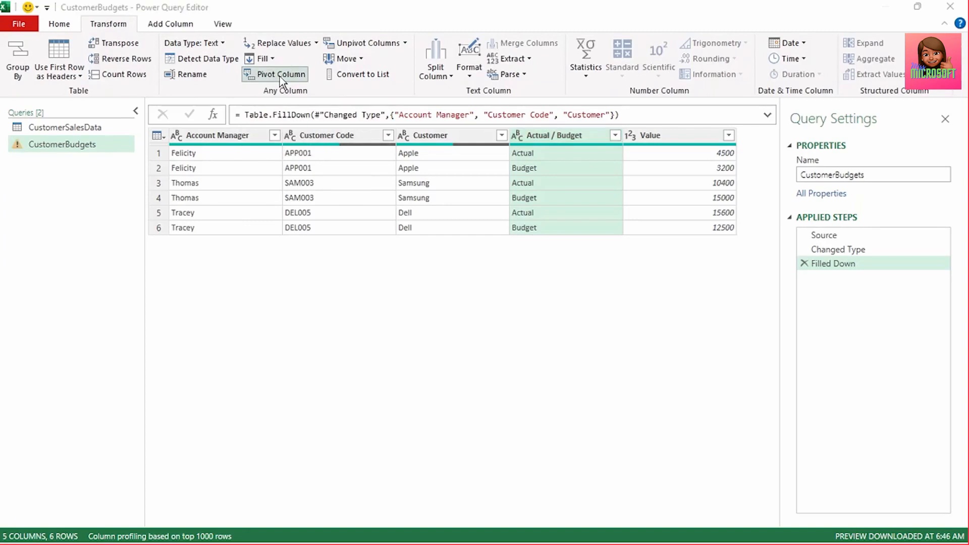
pyautogui.click(402, 260)
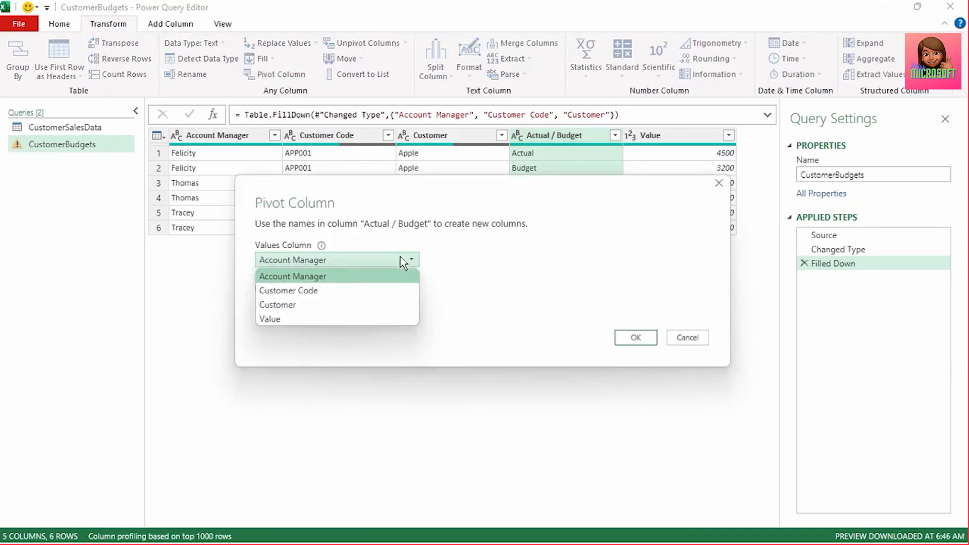
pyautogui.click(275, 320)
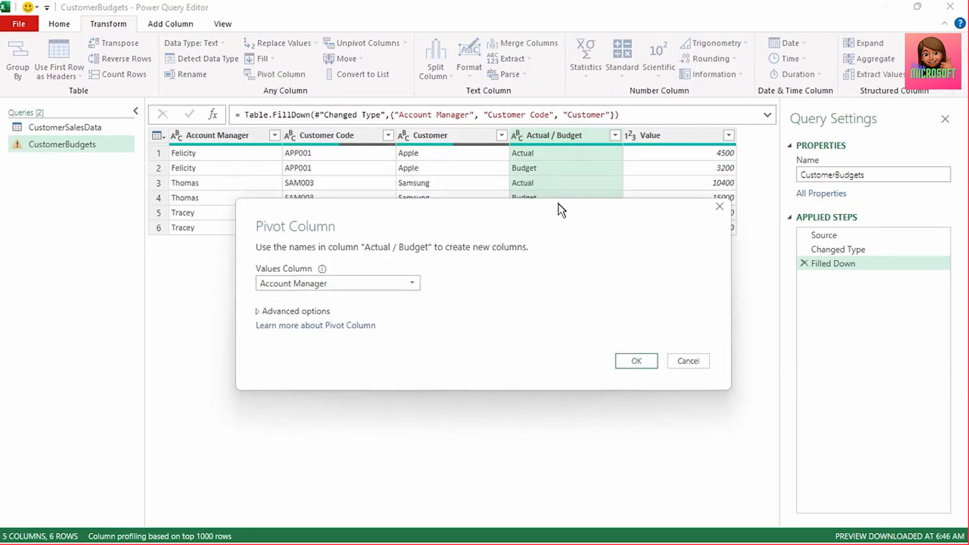
pyautogui.click(308, 323)
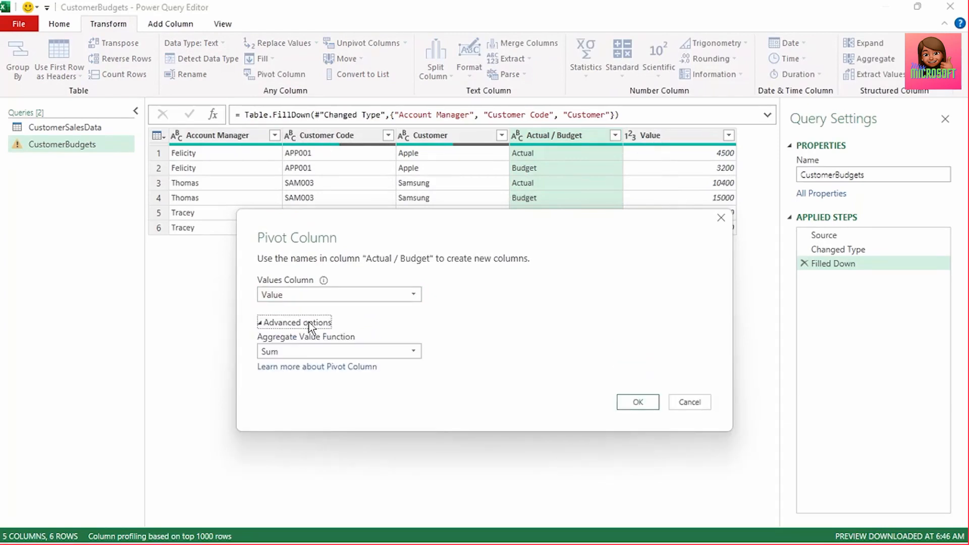
pyautogui.click(318, 351)
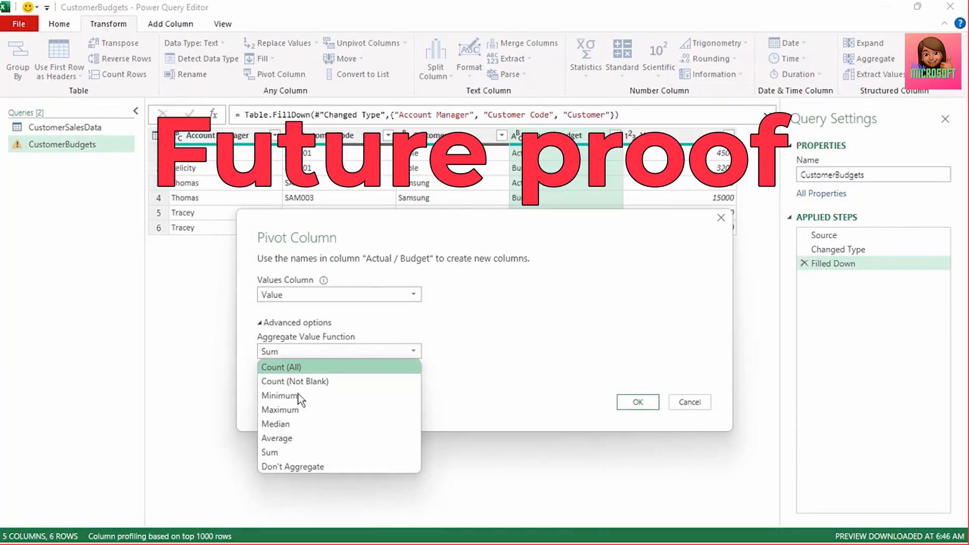
pyautogui.click(273, 453)
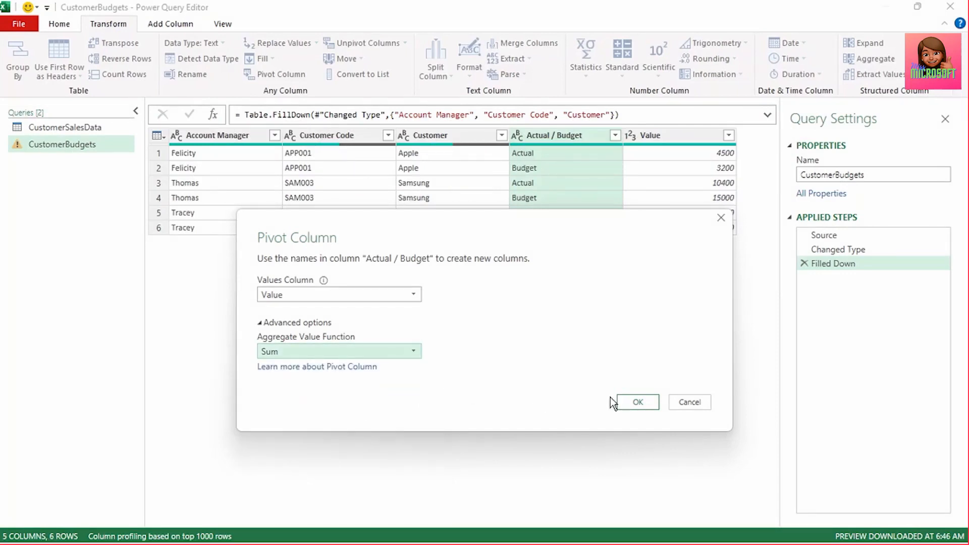
pyautogui.click(631, 404)
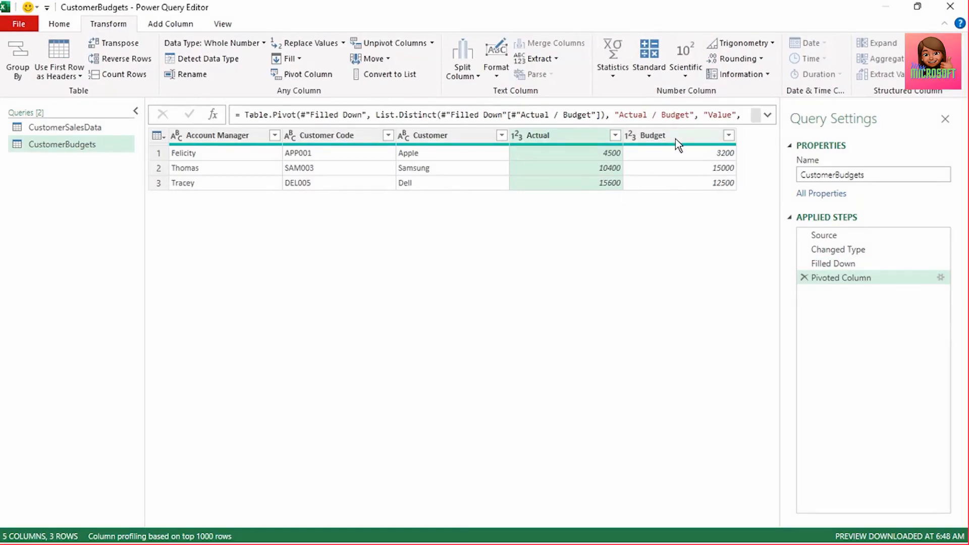
# Add a calculated column that subtracts Budget from Actual.
pyautogui.click(676, 139)
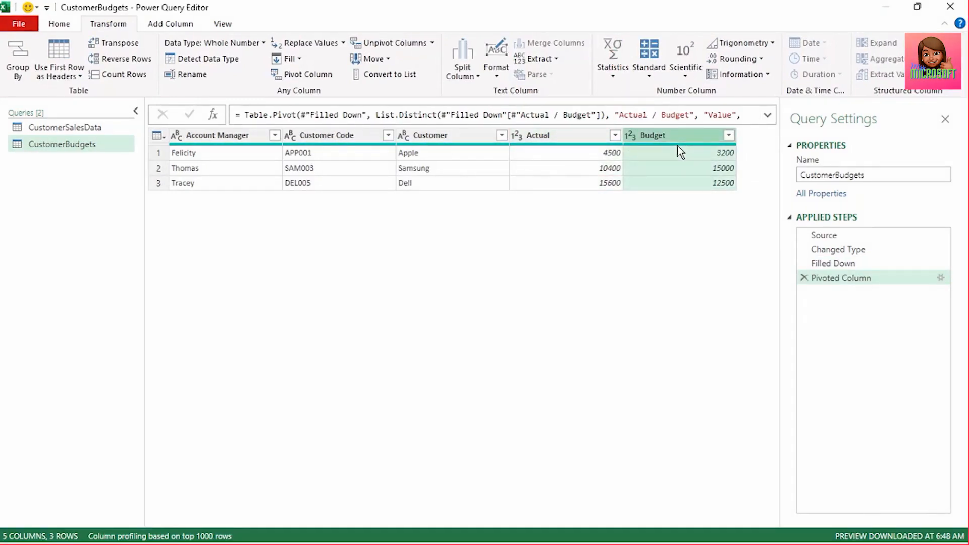
pyautogui.moveTo(677, 145)
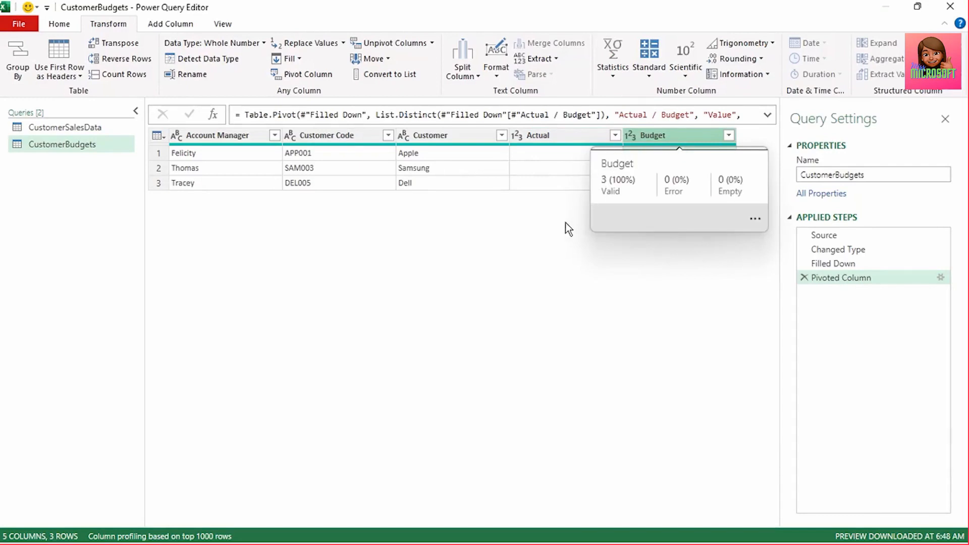
pyautogui.click(560, 137)
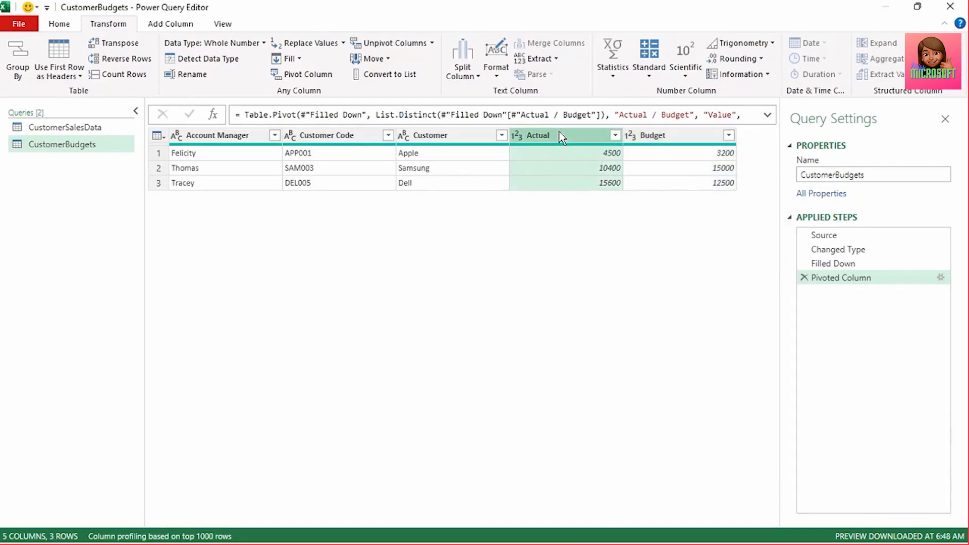
pyautogui.press('ctrl')
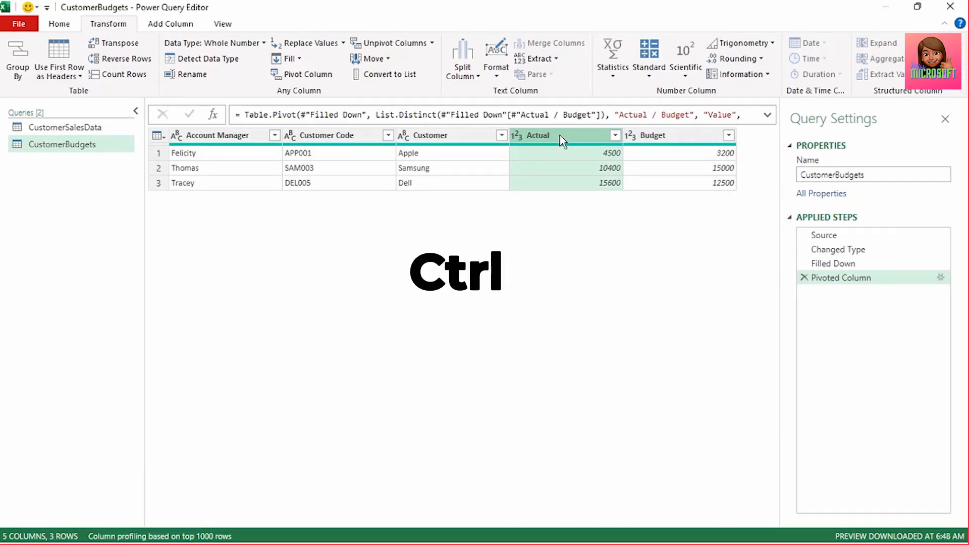
pyautogui.keyDown('ctrl'); pyautogui.click(665, 142); pyautogui.keyUp('ctrl')
pyautogui.click(176, 27)
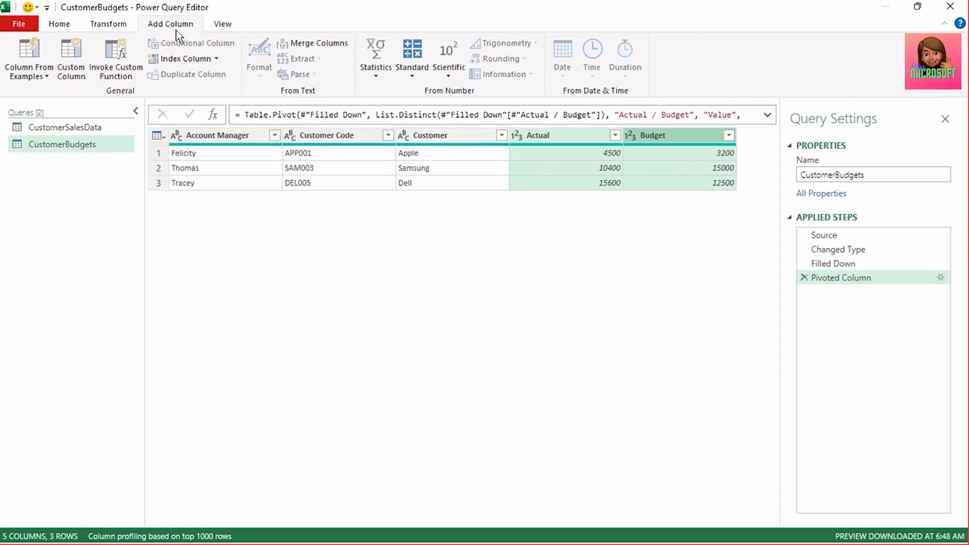
pyautogui.click(416, 75)
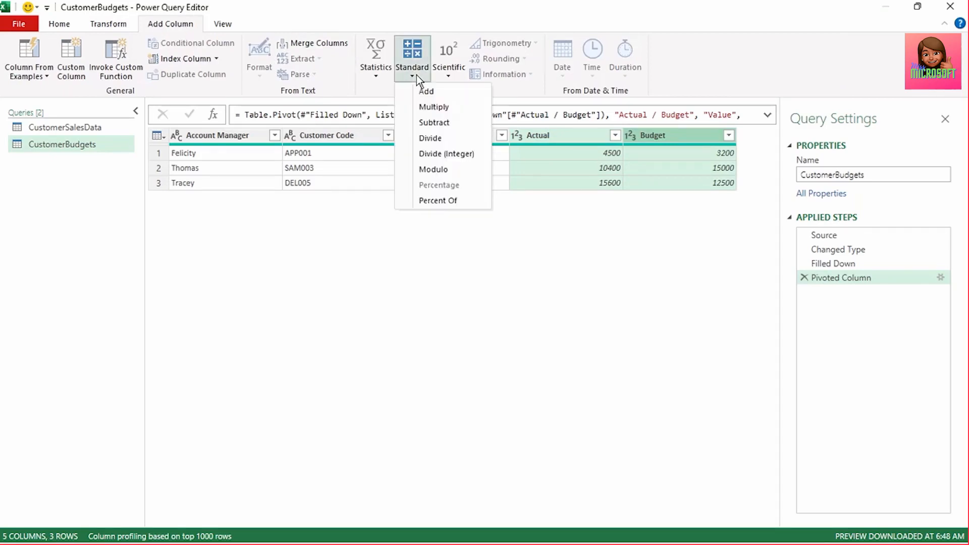
pyautogui.click(434, 123)
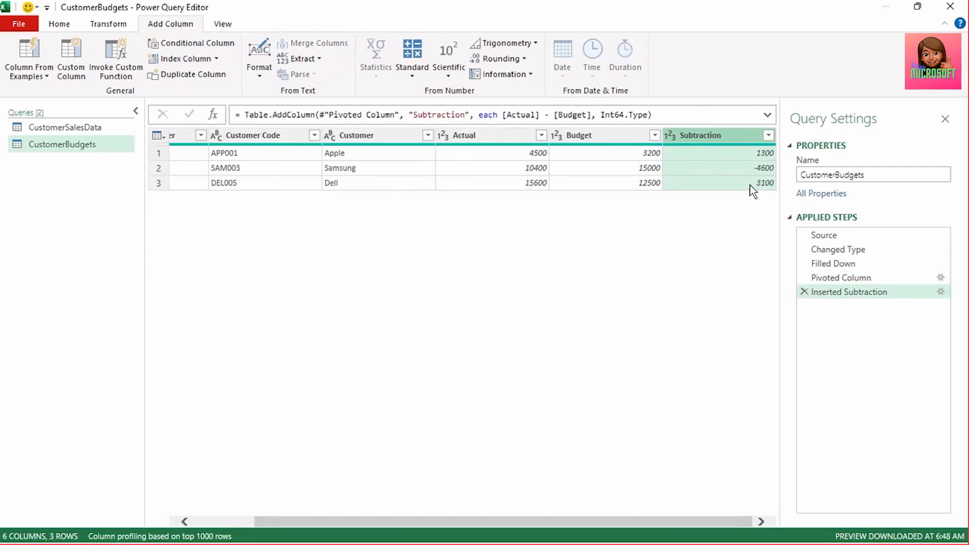
# Rename the new subtraction column to "Variance to Budget".
pyautogui.doubleClick(708, 134)
pyautogui.press('capslock')
pyautogui.write('V')
pyautogui.press('capslock')
pyautogui.write('a')
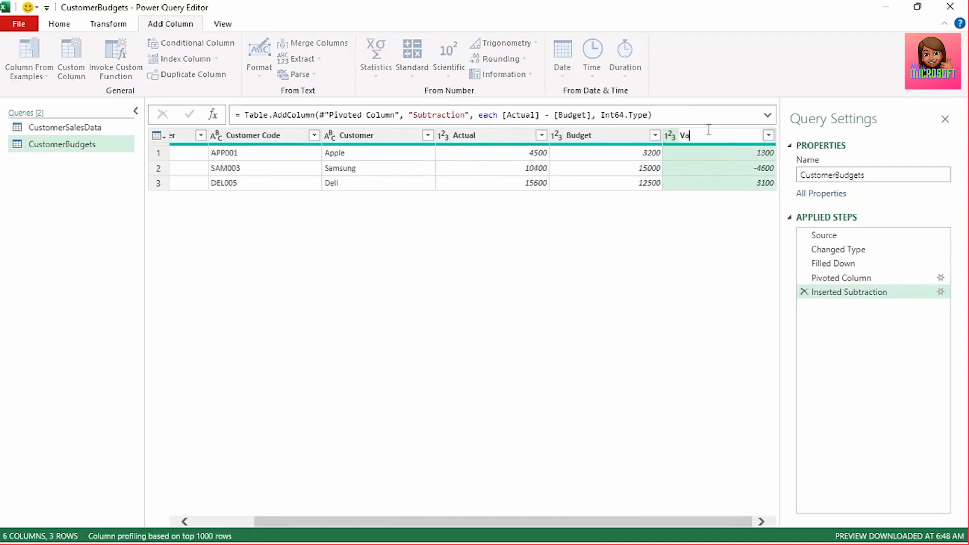
pyautogui.write('riance to')
pyautogui.press('capslock')
pyautogui.write('B')
pyautogui.press('capslock')
pyautogui.write('udget')
pyautogui.press('Return')
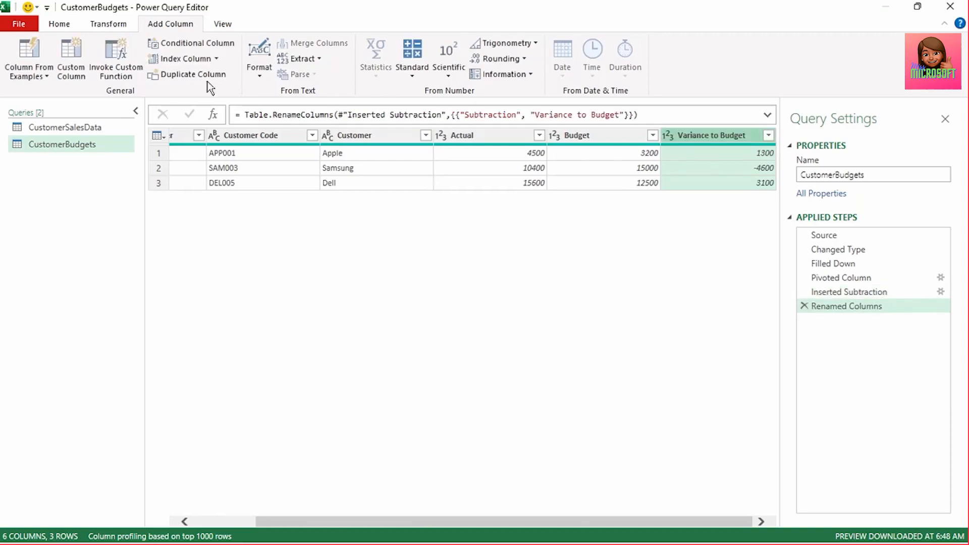
# Close the query editor and load the CustomerBudgets query as a table into the existing worksheet at cell G1 of Sheet2.
pyautogui.click(20, 28)
pyautogui.click(59, 78)
pyautogui.click(442, 412)
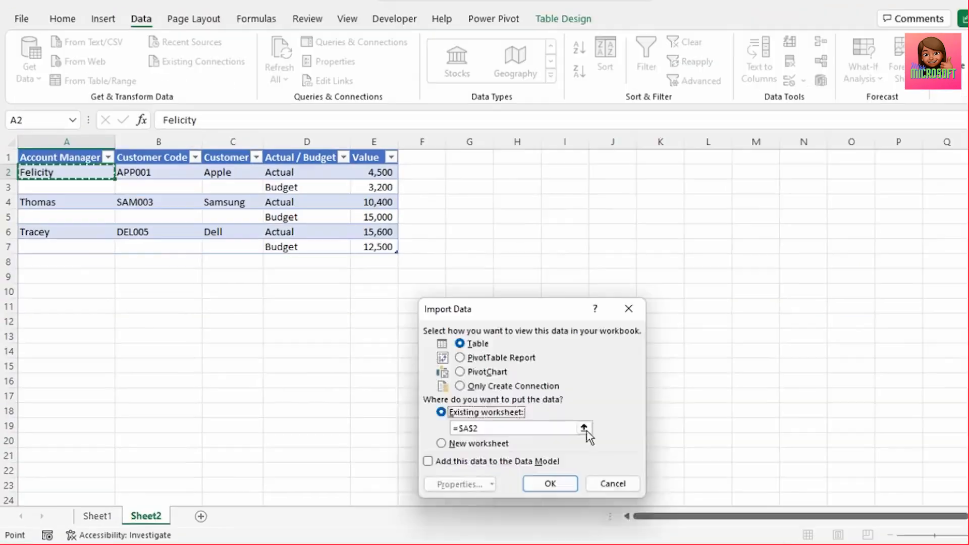
pyautogui.click(584, 429)
pyautogui.click(476, 156)
pyautogui.click(637, 329)
pyautogui.click(559, 486)
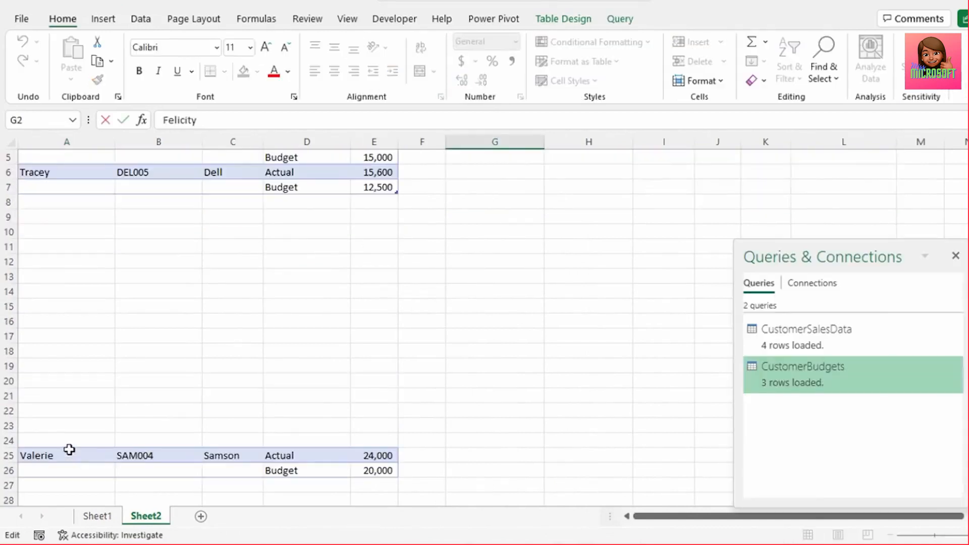
# Move the Samson record from A25:E26 to A8:E9, directly beneath the source table, then refresh the CustomerBudgets output table and check its new row.
pyautogui.moveTo(69, 455); pyautogui.dragTo(296, 207)
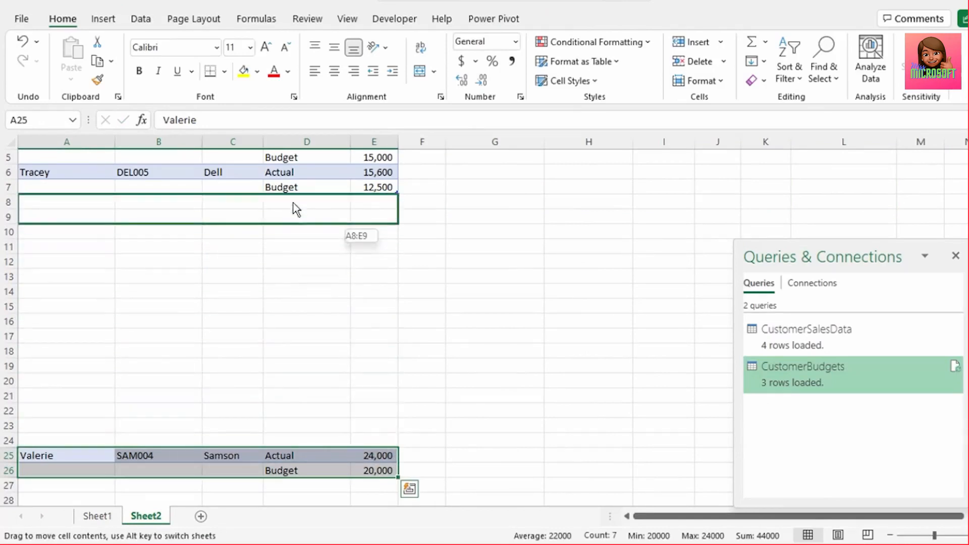
pyautogui.scroll(2, 296, 207)
pyautogui.rightClick(573, 187)
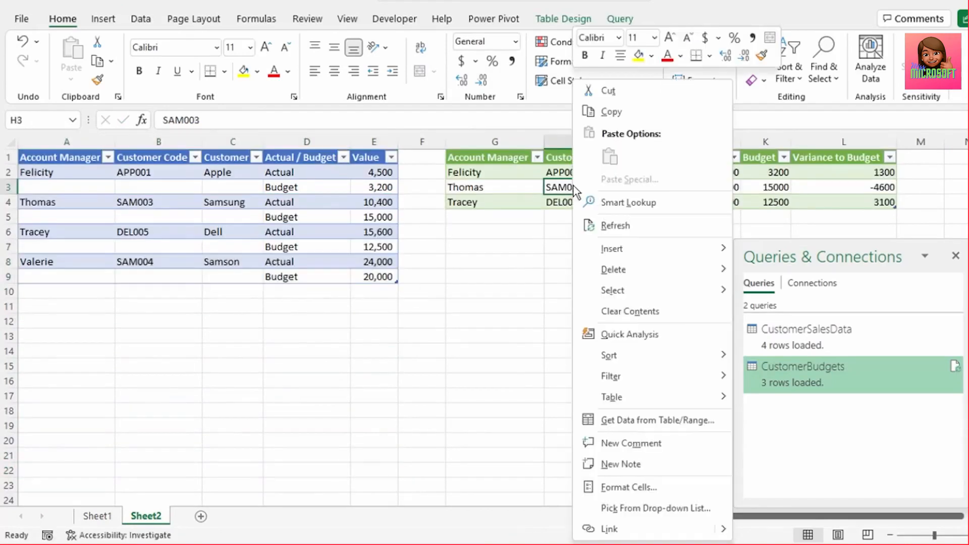
pyautogui.click(615, 225)
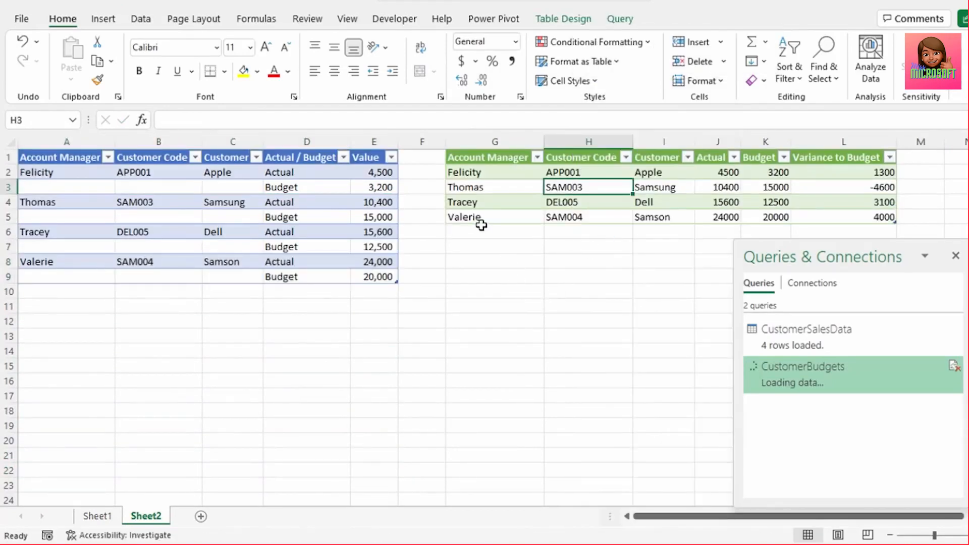
pyautogui.moveTo(481, 224); pyautogui.dragTo(853, 220)
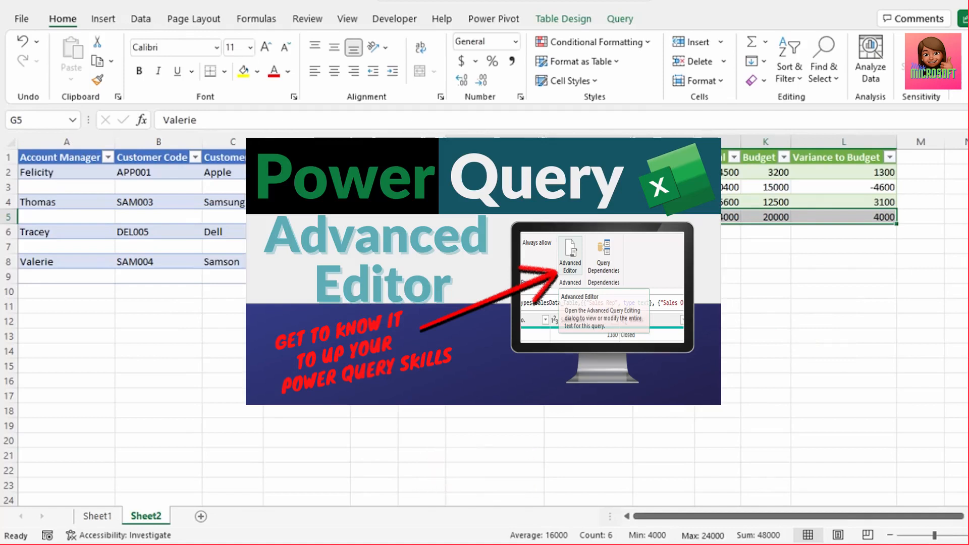
pyautogui.click(588, 203)
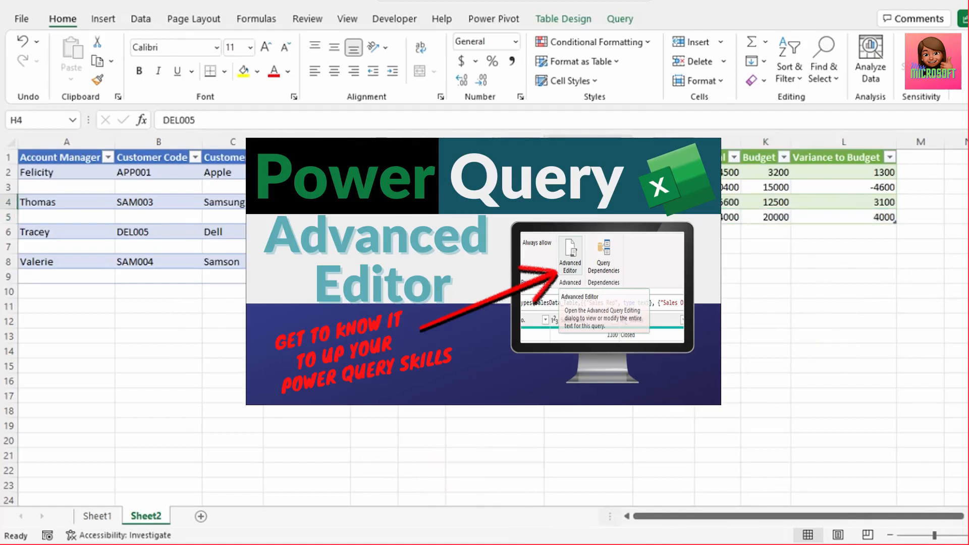